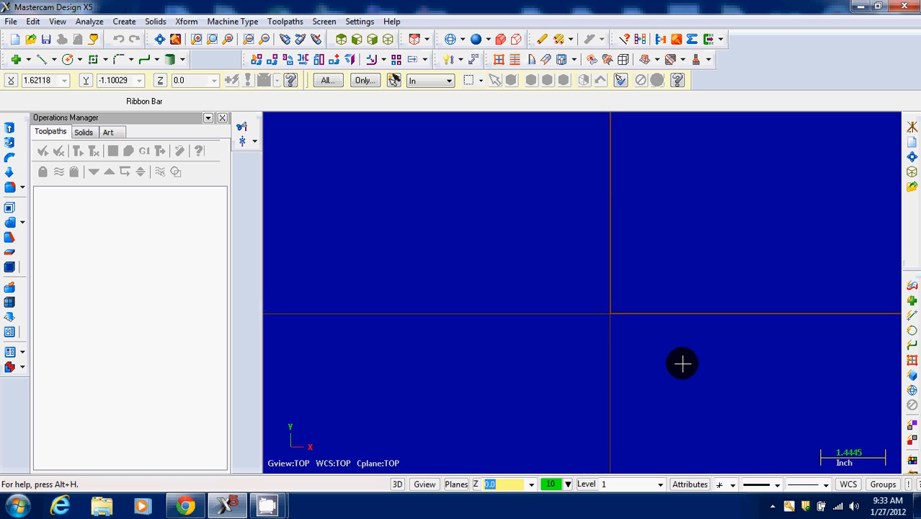
# - Sketch a rectangle about 3.39 wide and 1.53 high with its first corner at the origin
pyautogui.scroll(3, 688, 363)
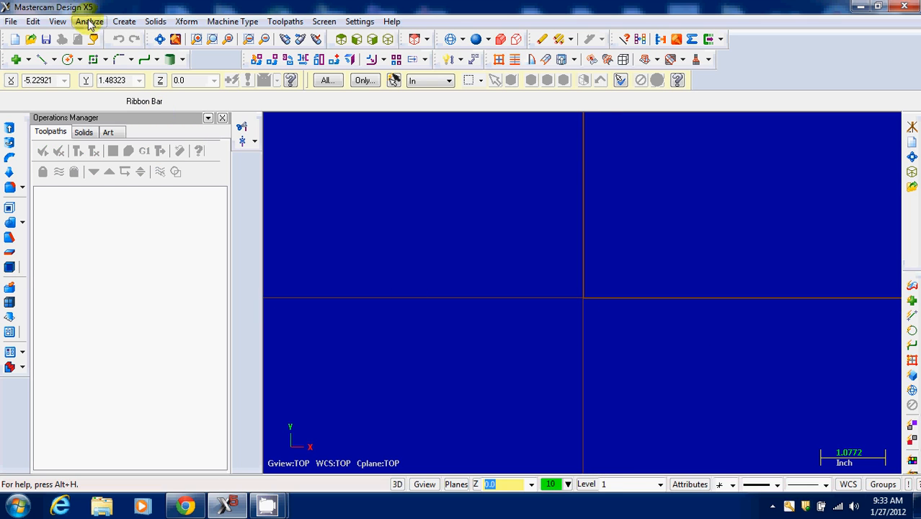
pyautogui.click(119, 24)
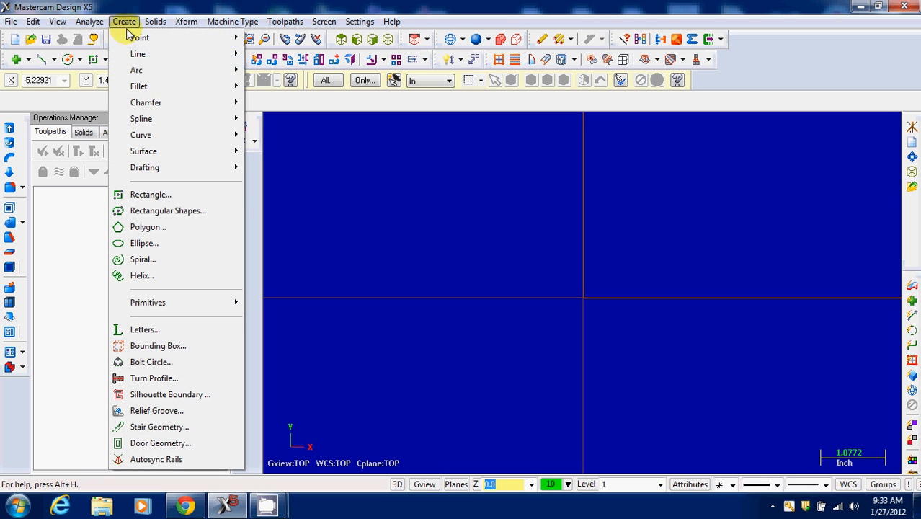
pyautogui.moveTo(159, 126)
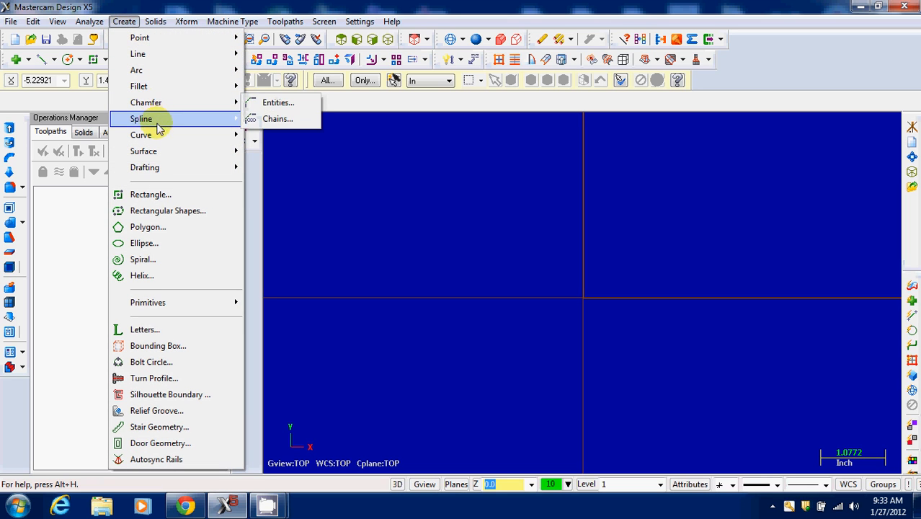
pyautogui.click(160, 195)
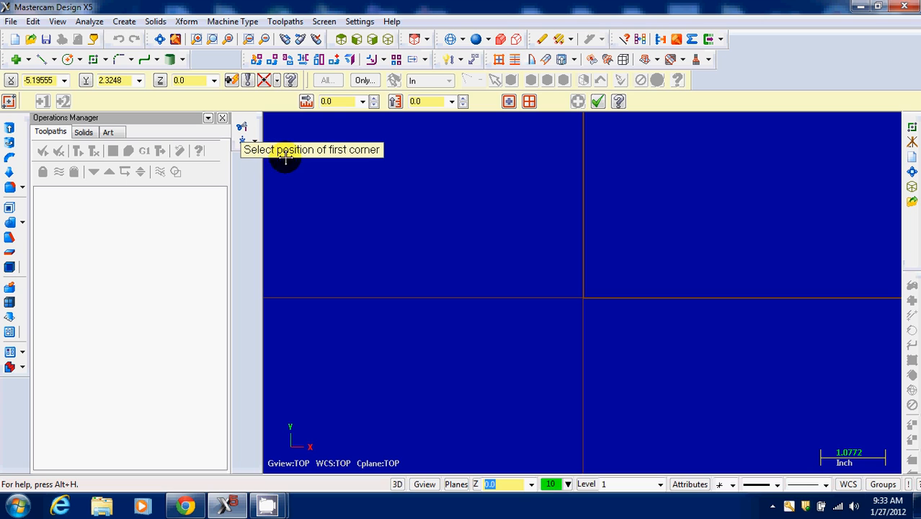
pyautogui.click(582, 296)
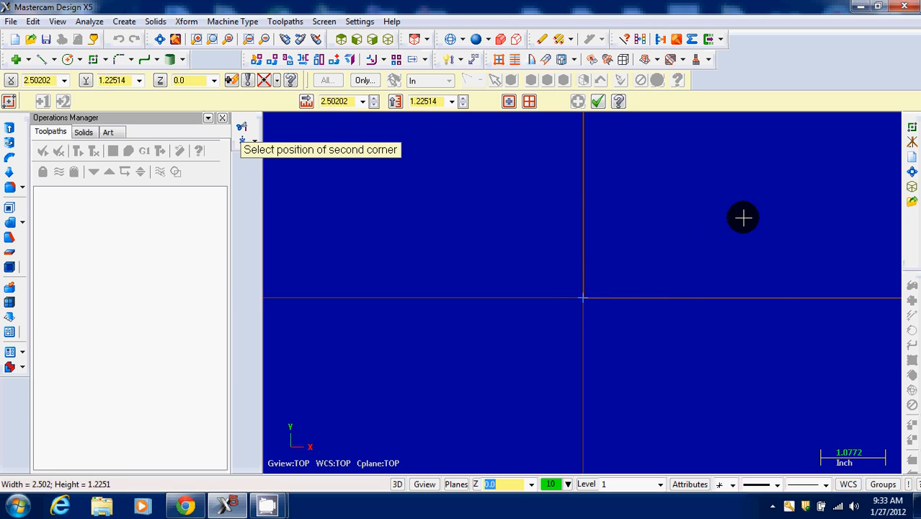
pyautogui.click(786, 206)
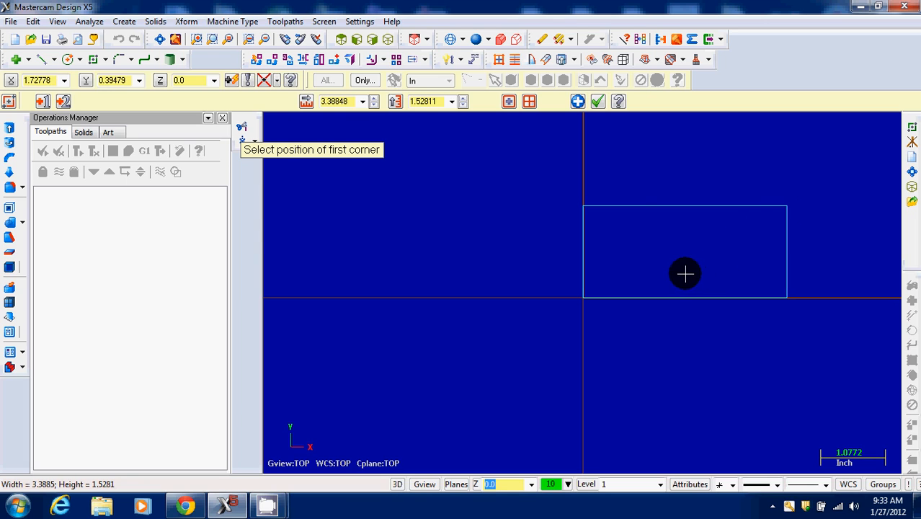
# - Set the rectangle's width to 8.0 and height to 1.5, and accept it
pyautogui.click(353, 101)
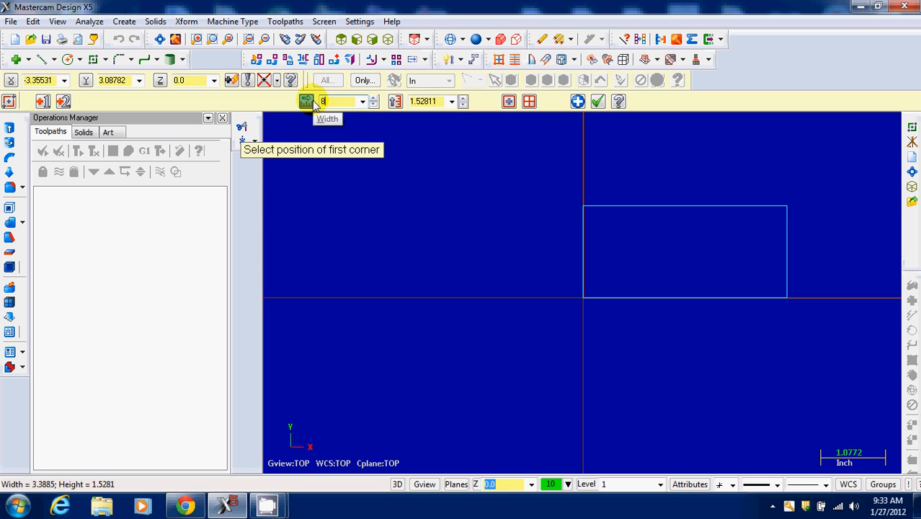
pyautogui.press('Tab')
pyautogui.write('1')
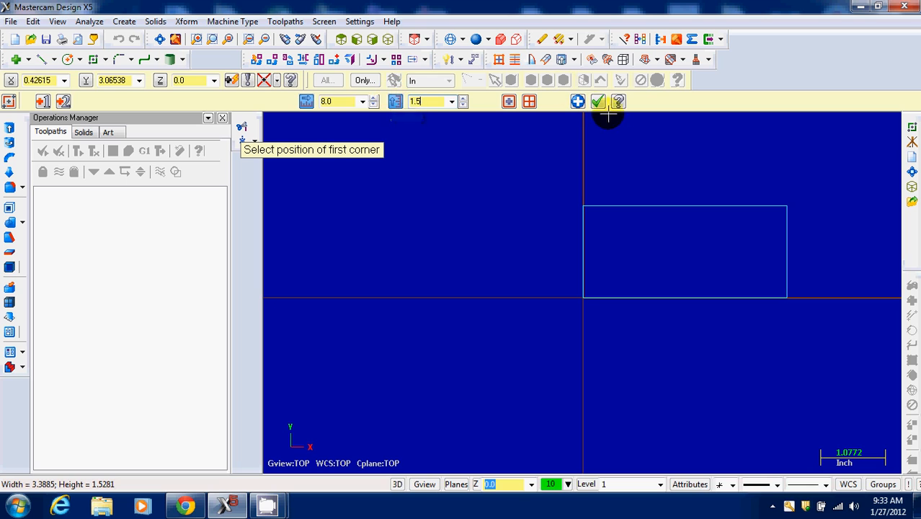
pyautogui.click(597, 102)
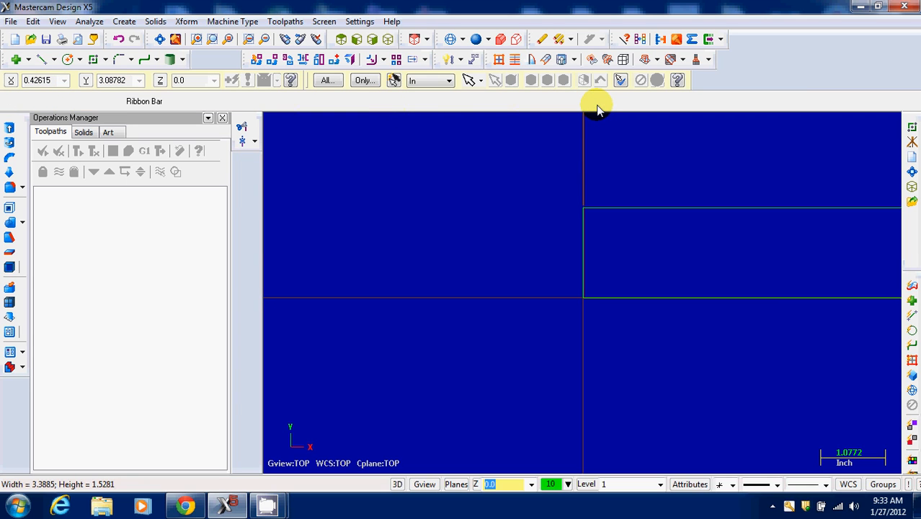
# - In the isometric view, translate a copy of the whole rectangle by -0.0625 in Z
pyautogui.click(160, 40)
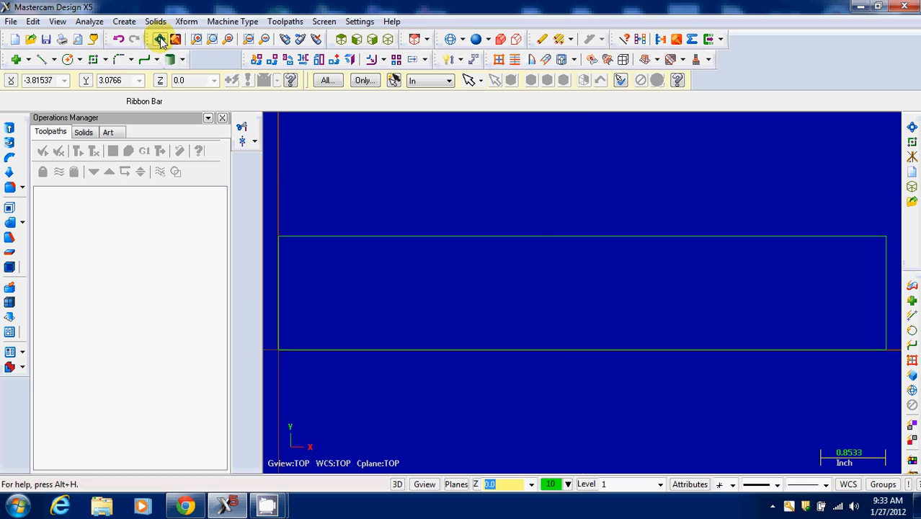
pyautogui.scroll(-3, 570, 252)
pyautogui.scroll(-4, 570, 252)
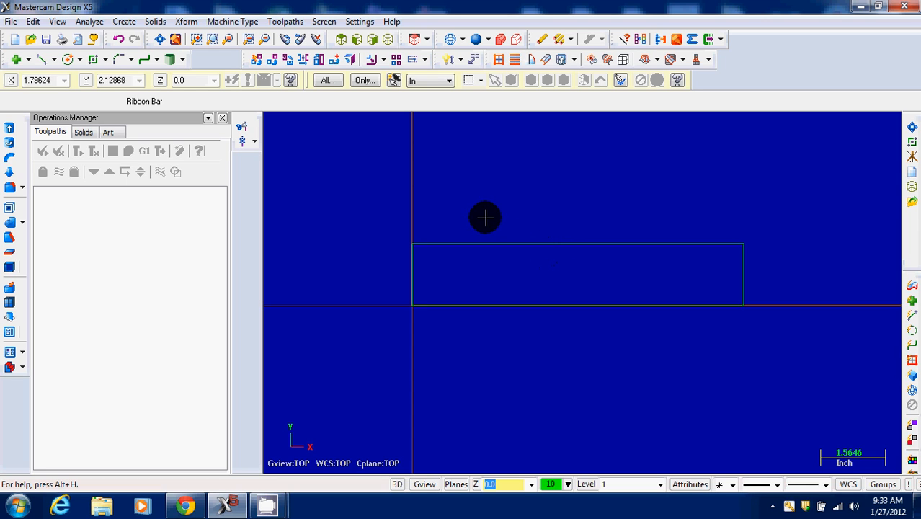
pyautogui.click(388, 40)
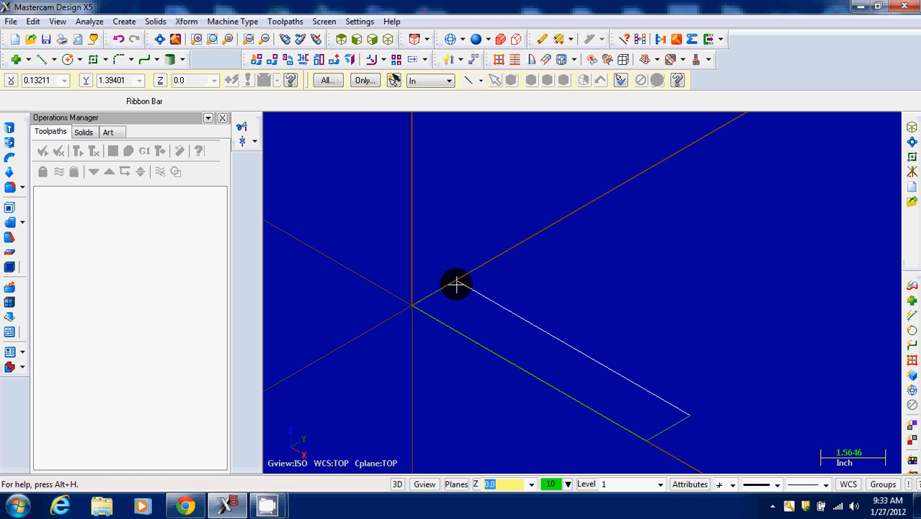
pyautogui.click(186, 22)
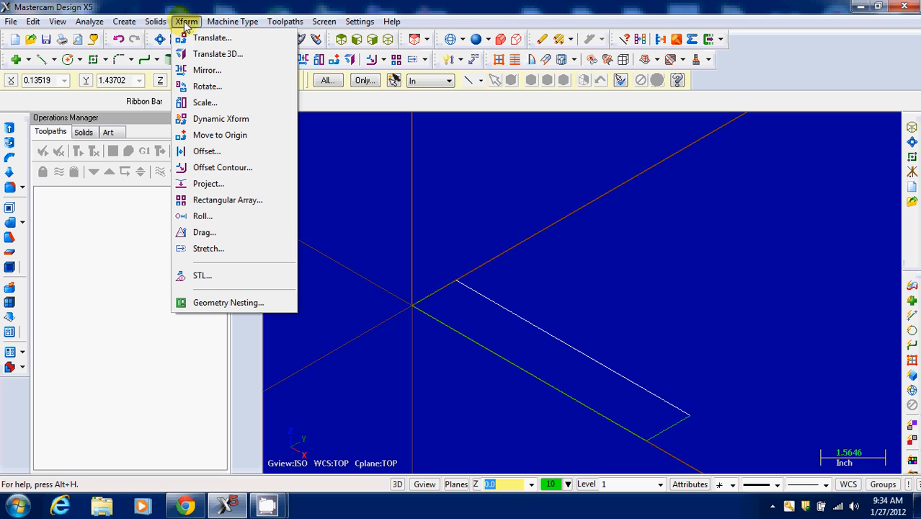
pyautogui.click(208, 39)
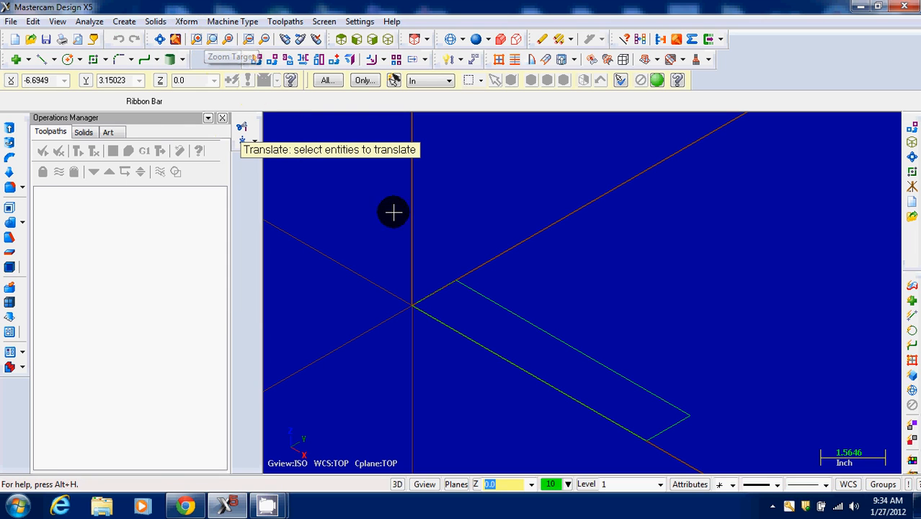
pyautogui.moveTo(719, 466); pyautogui.dragTo(379, 228)
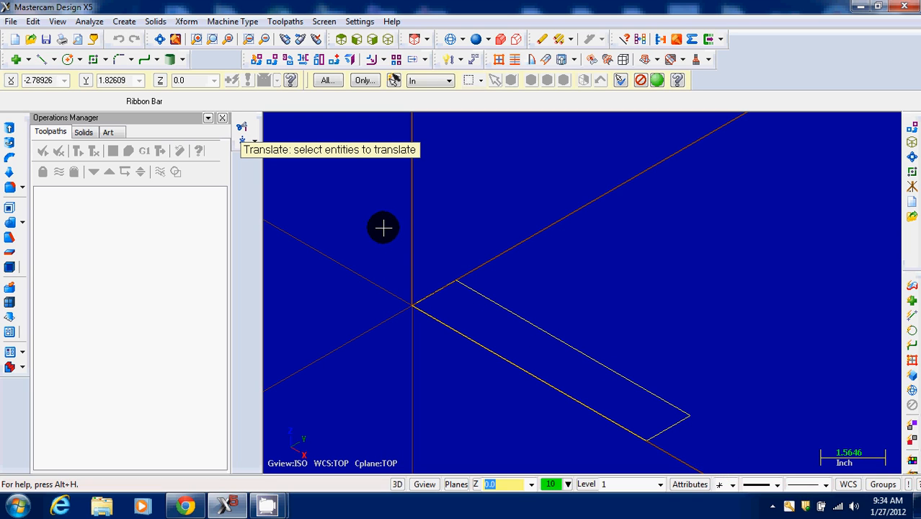
pyautogui.click(657, 80)
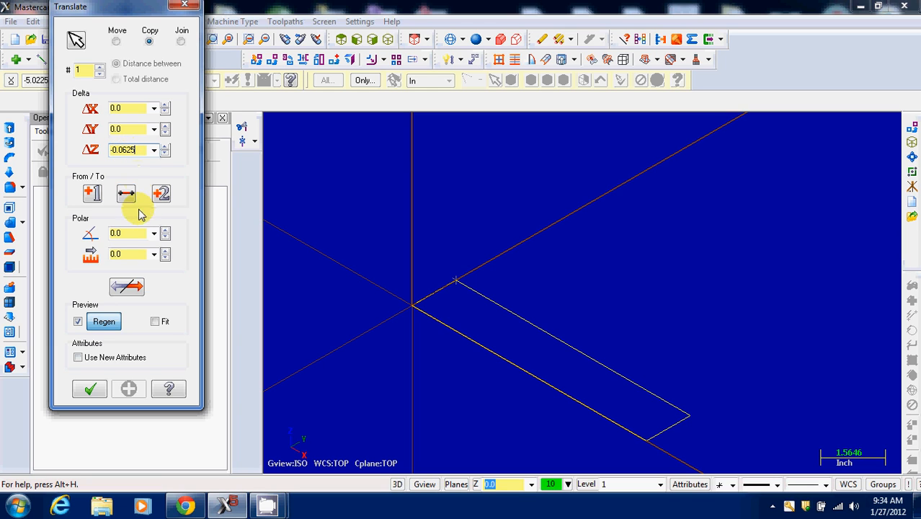
pyautogui.click(89, 391)
pyautogui.scroll(-2, 500, 375)
pyautogui.scroll(5, 500, 375)
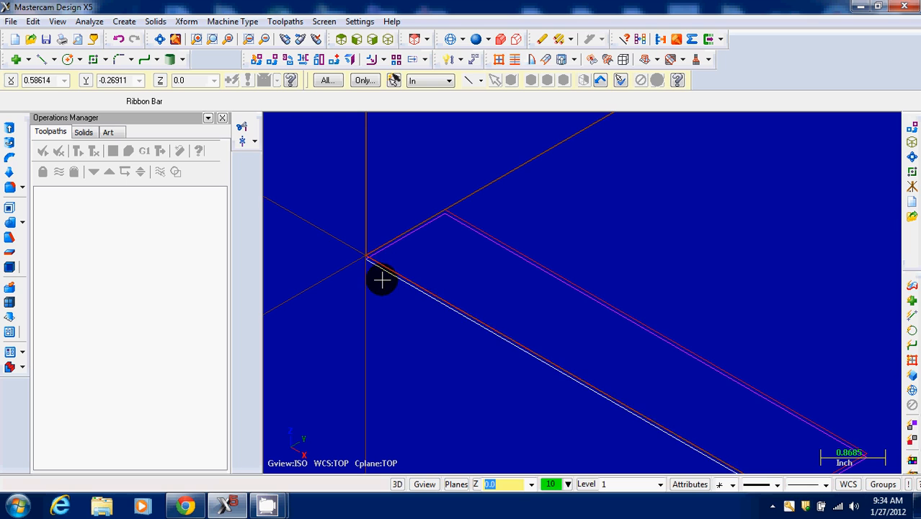
pyautogui.scroll(-3, 389, 296)
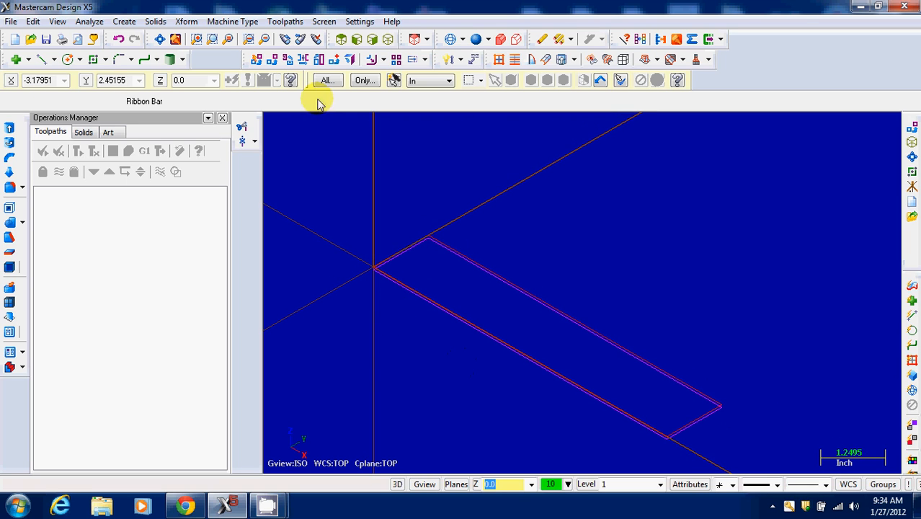
# - Return to the top view and start creating letters, entering the person's title and surname as the text
pyautogui.click(342, 39)
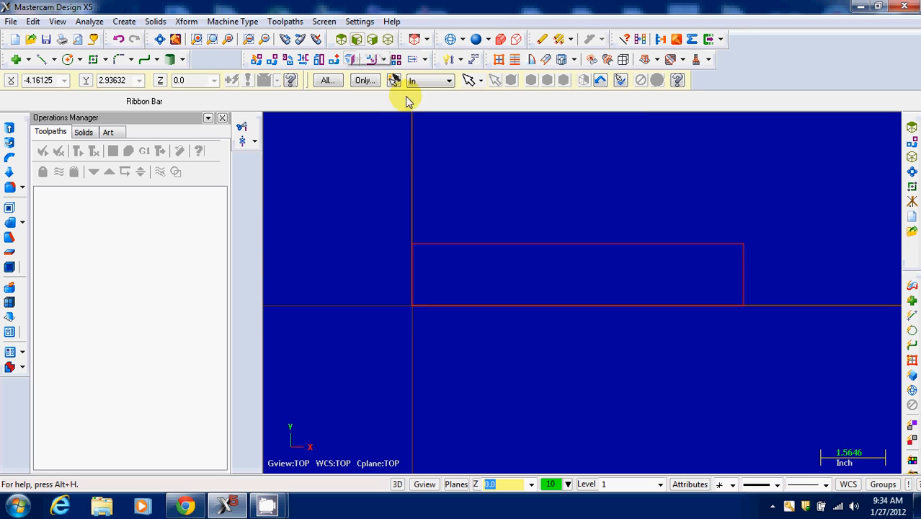
pyautogui.click(160, 39)
pyautogui.scroll(-2, 606, 239)
pyautogui.scroll(-1, 605, 239)
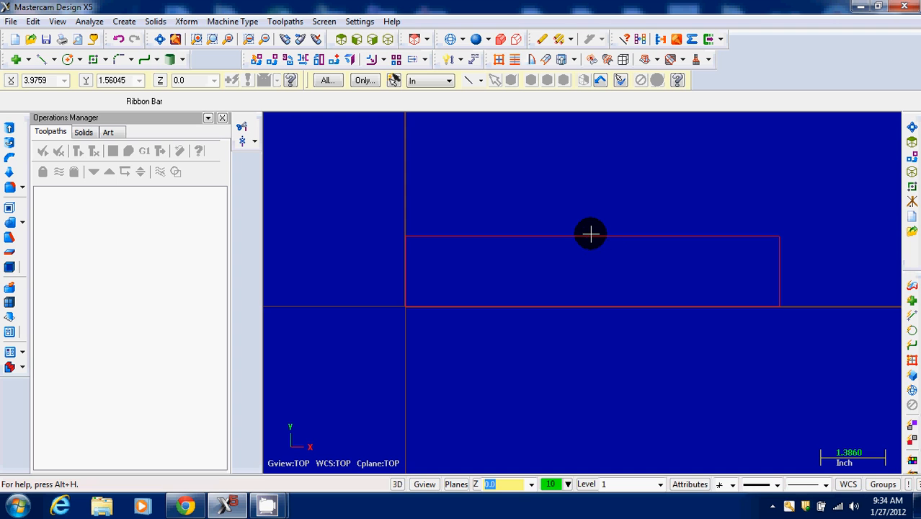
pyautogui.click(126, 21)
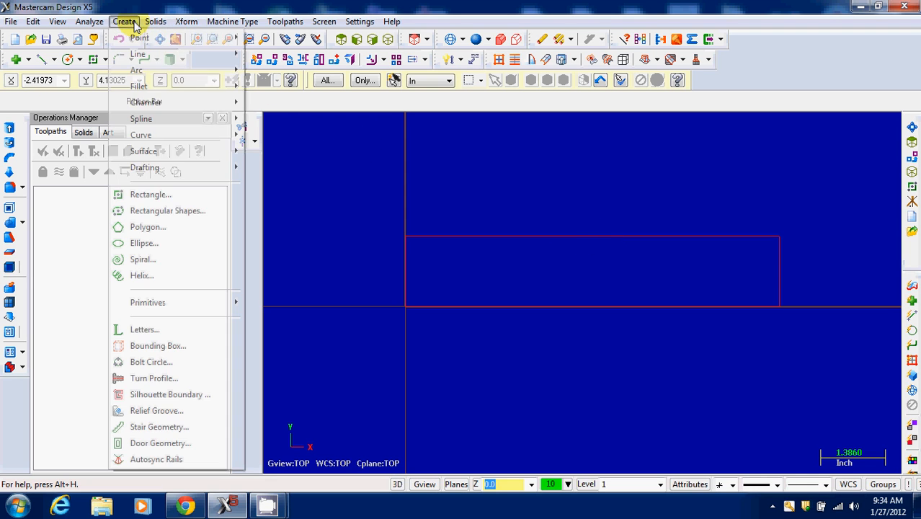
pyautogui.click(144, 330)
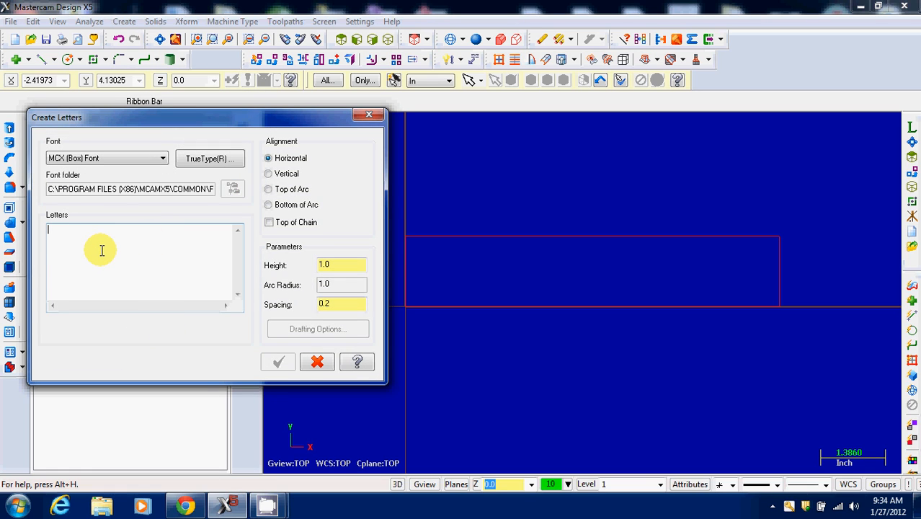
pyautogui.write('Mr. Kaiser')
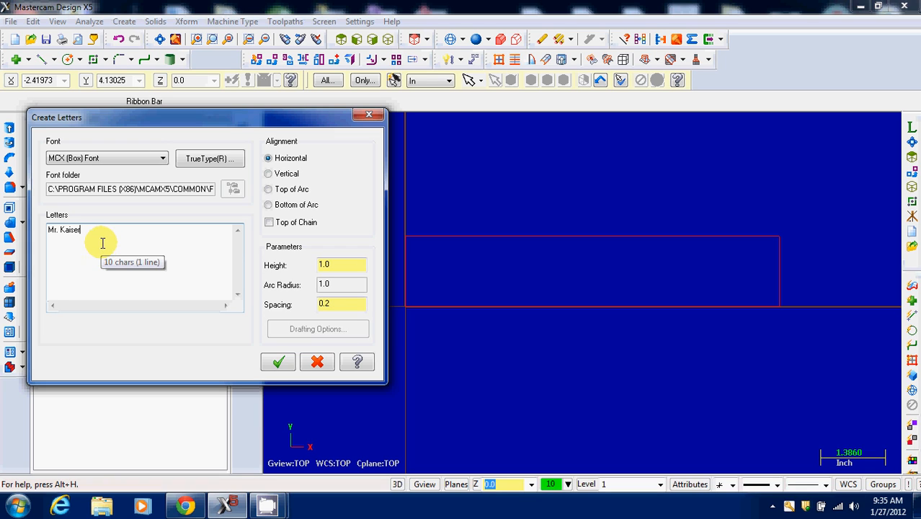
# - Set the lettering to the TrueType font Maiandra GD, Regular
pyautogui.click(207, 159)
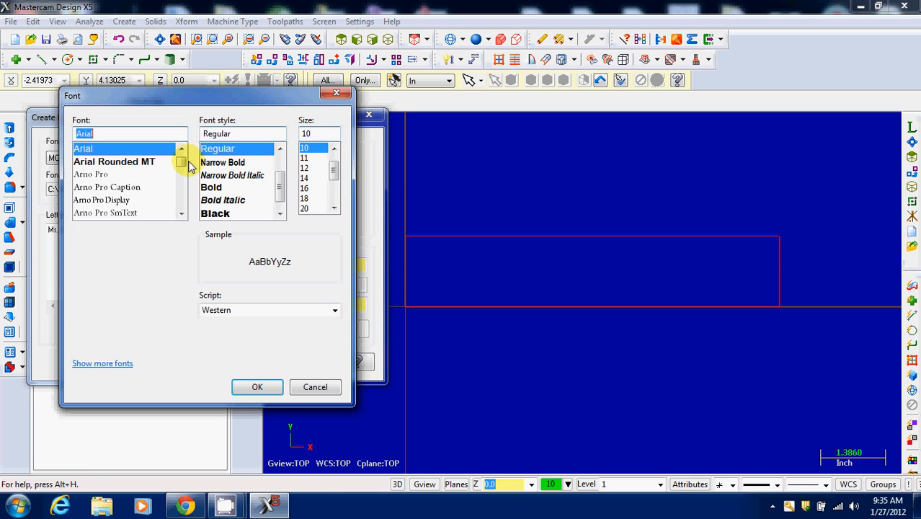
pyautogui.moveTo(176, 164); pyautogui.dragTo(139, 180)
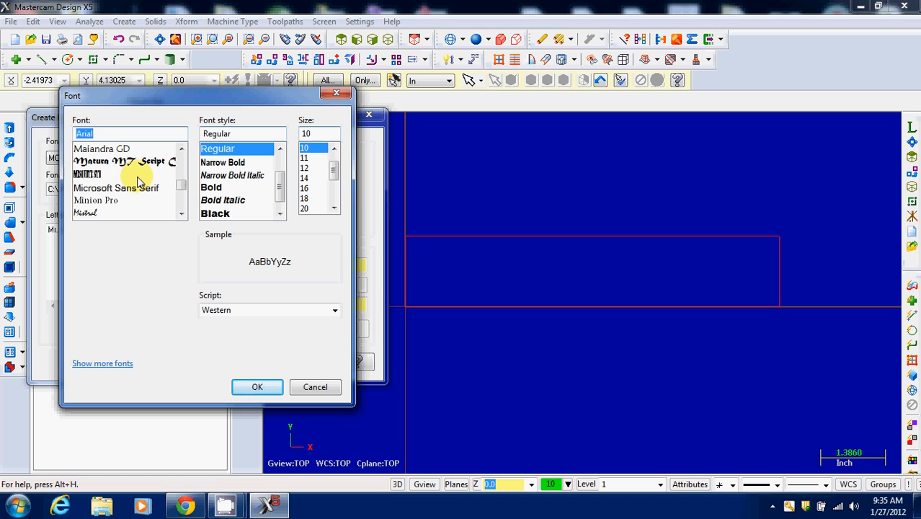
pyautogui.scroll(1, 137, 178)
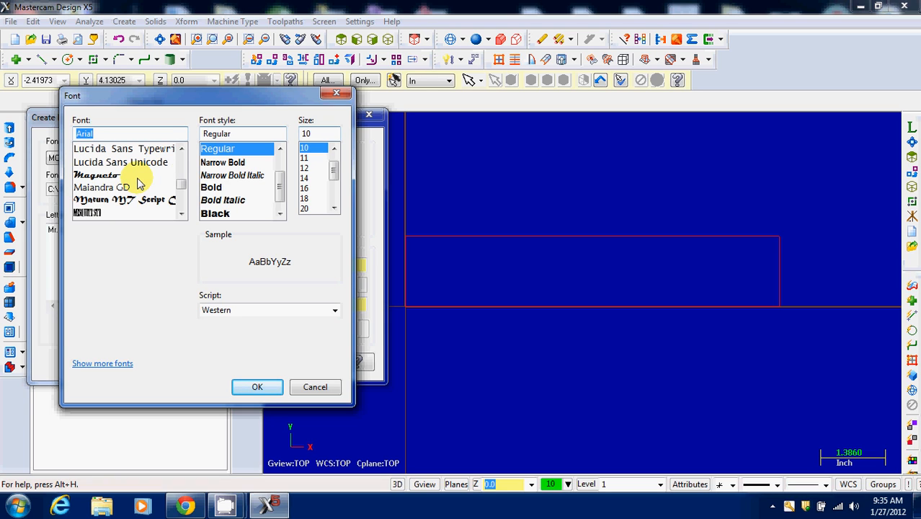
pyautogui.click(96, 189)
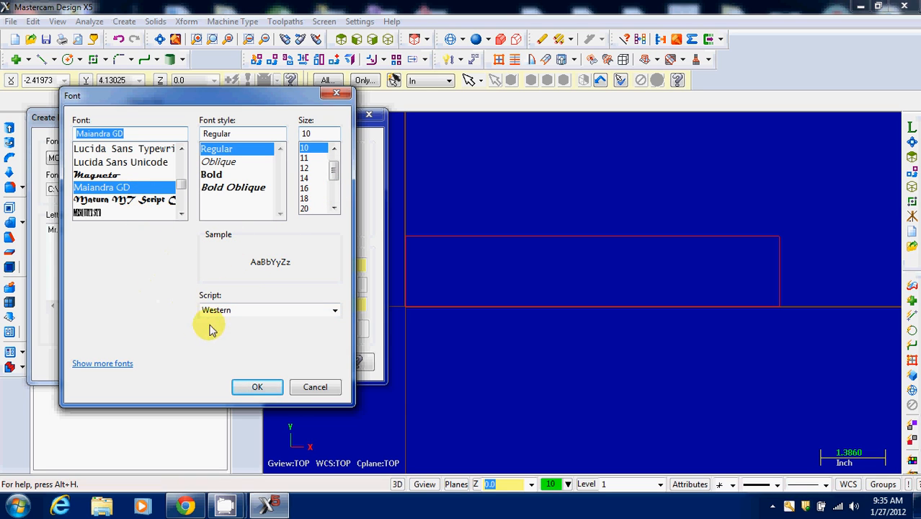
pyautogui.click(256, 386)
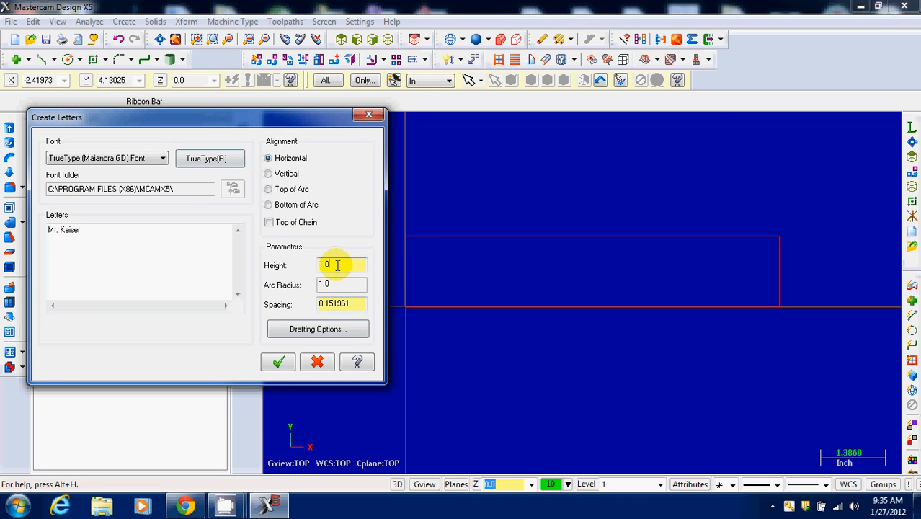
# - Set the letter height to .8 and place the lettering in the empty area below the rectangle
pyautogui.moveTo(337, 265); pyautogui.dragTo(301, 268)
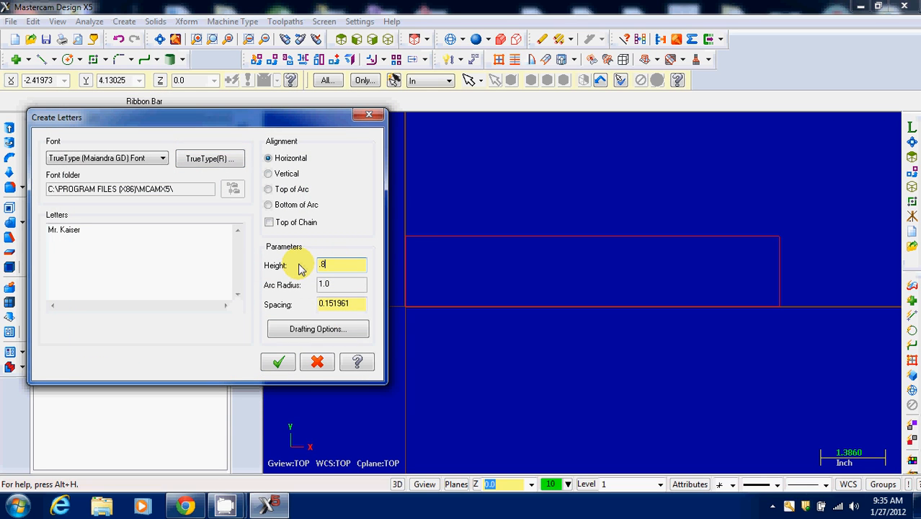
pyautogui.click(279, 363)
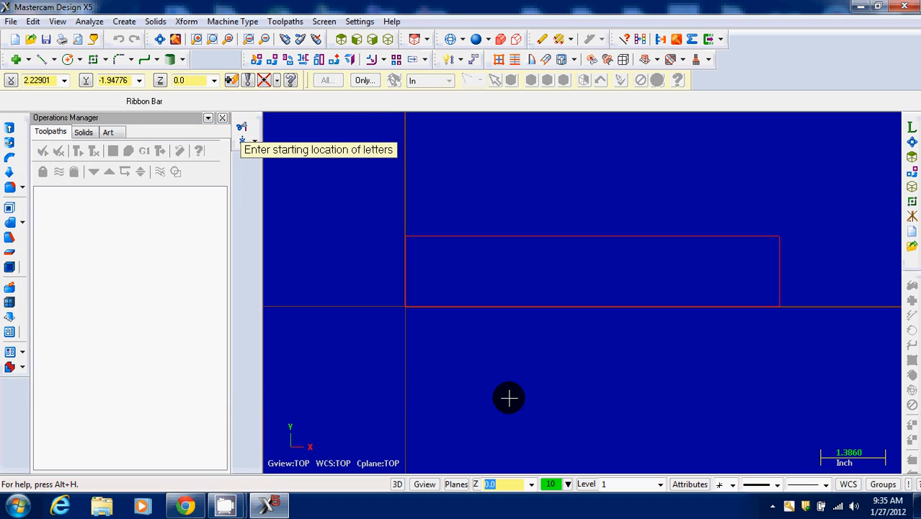
pyautogui.click(467, 411)
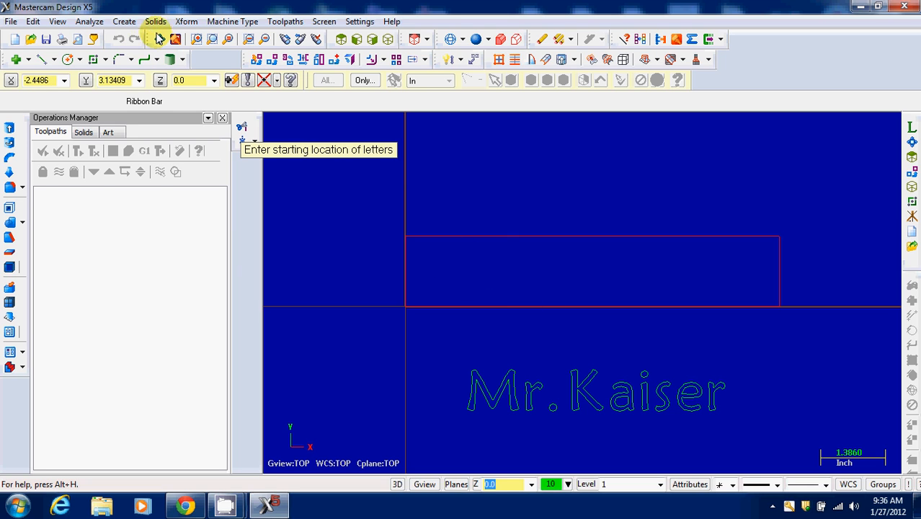
# - Drag a copy of the name lettering up into the rectangle and delete the original lettering below it
pyautogui.click(189, 25)
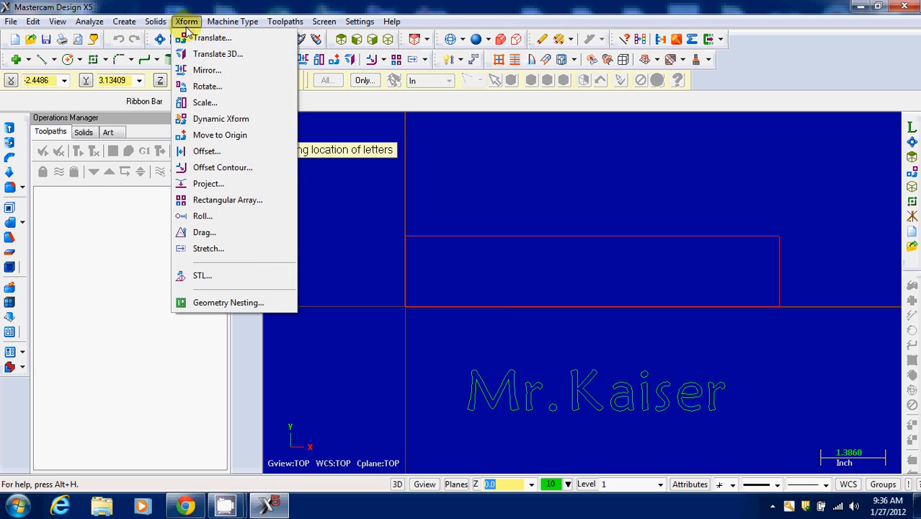
pyautogui.click(226, 234)
pyautogui.moveTo(600, 365); pyautogui.dragTo(452, 351)
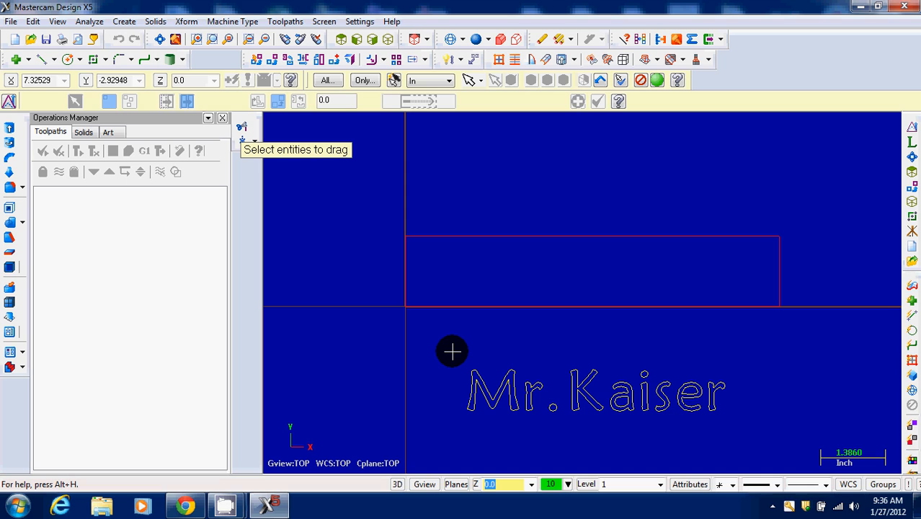
pyautogui.click(656, 81)
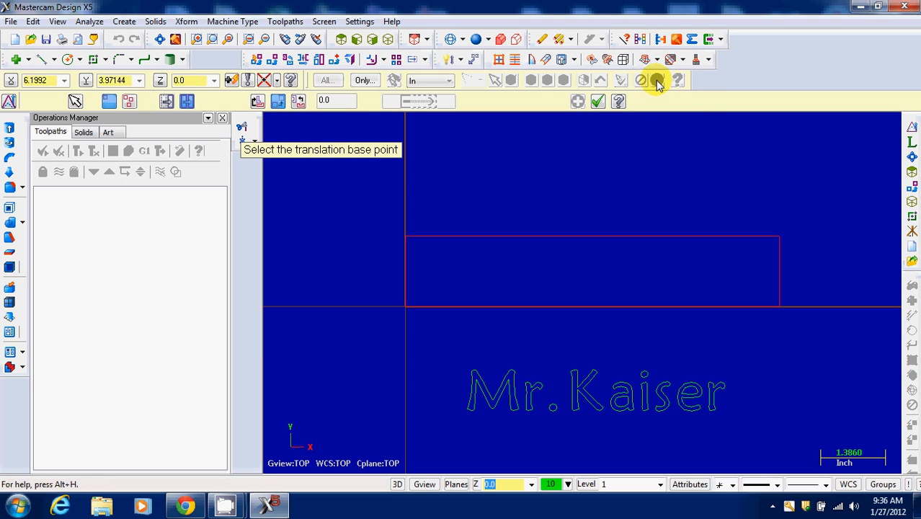
pyautogui.click(469, 409)
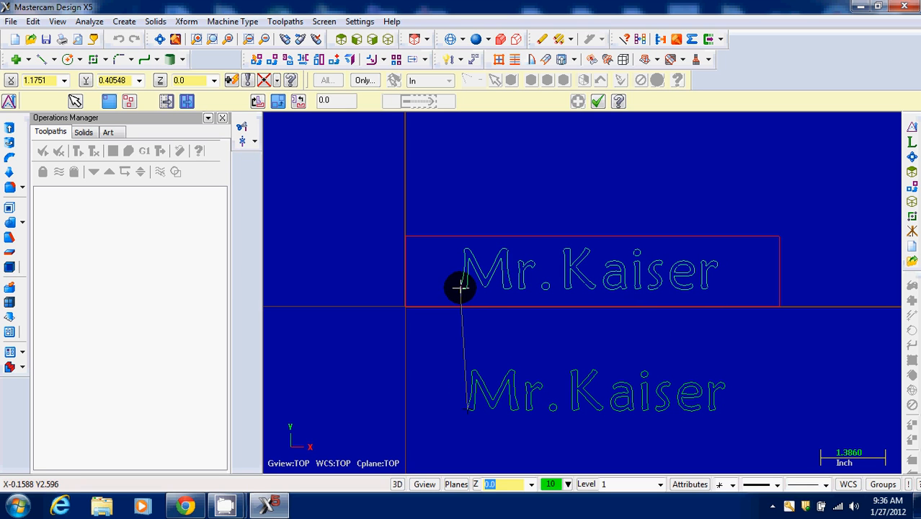
pyautogui.click(462, 287)
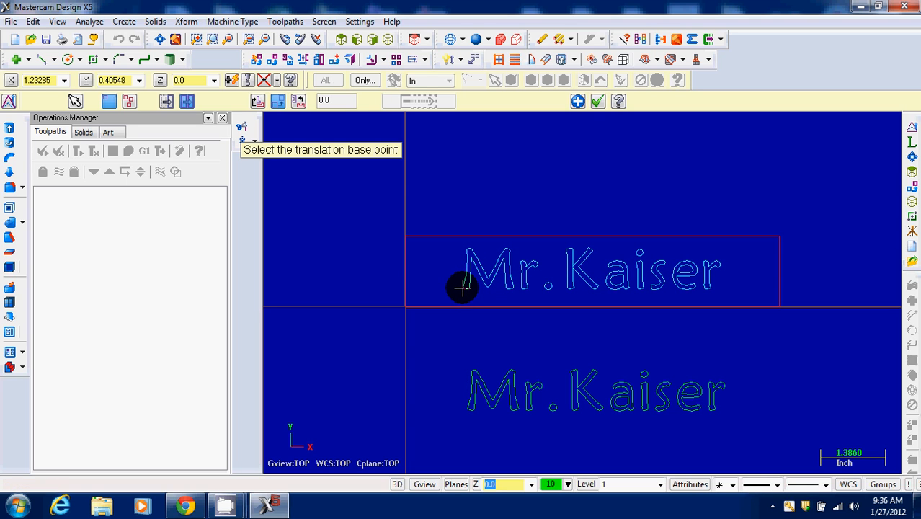
pyautogui.moveTo(731, 435); pyautogui.dragTo(440, 352)
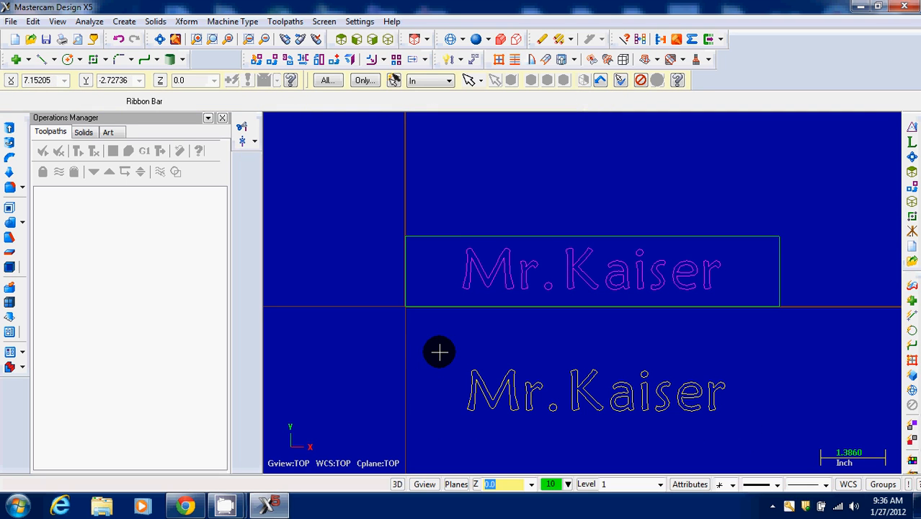
pyautogui.press('Delete')
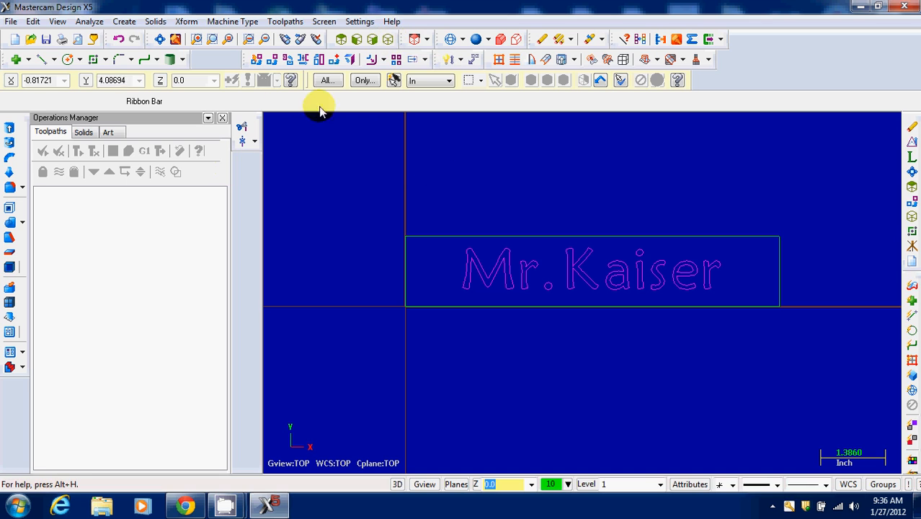
# - Set the machine type to the GENERIC HAAS 3X MILL
pyautogui.click(245, 21)
pyautogui.moveTo(243, 37)
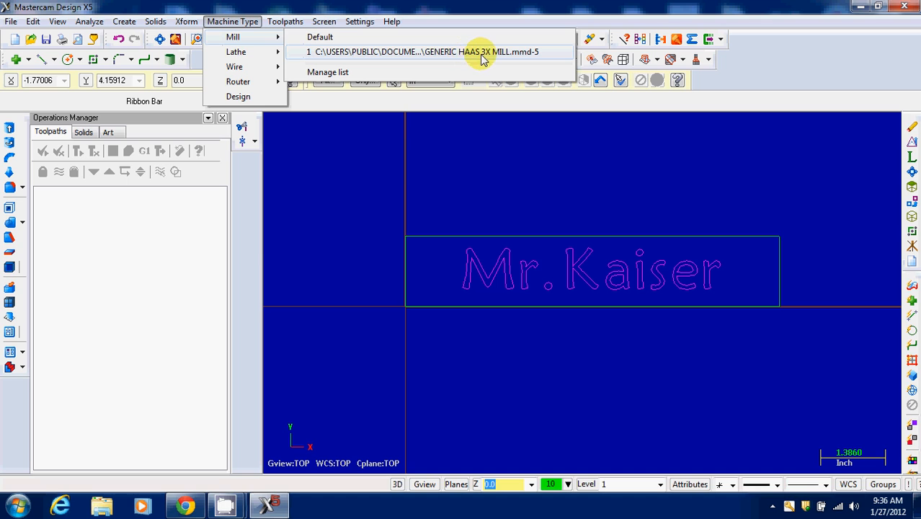
pyautogui.click(448, 54)
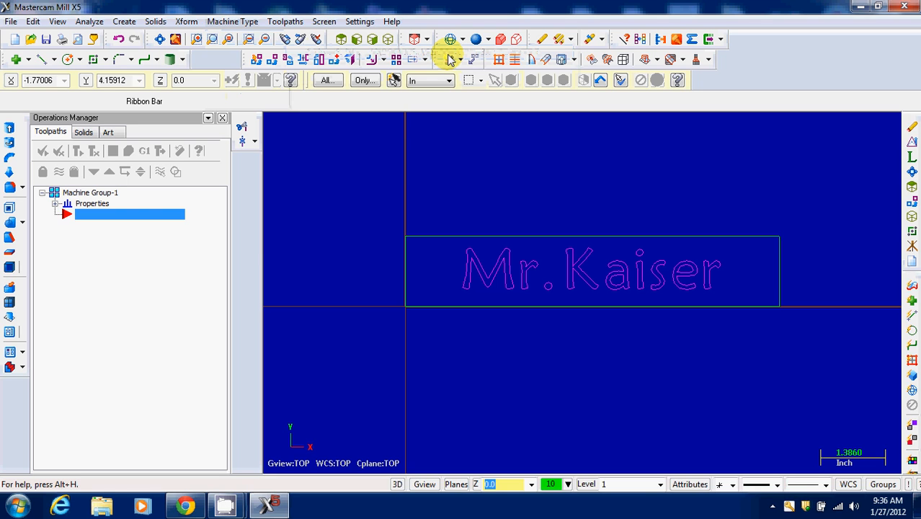
# - Create an engraving toolpath and name its NC file MRK
pyautogui.click(286, 21)
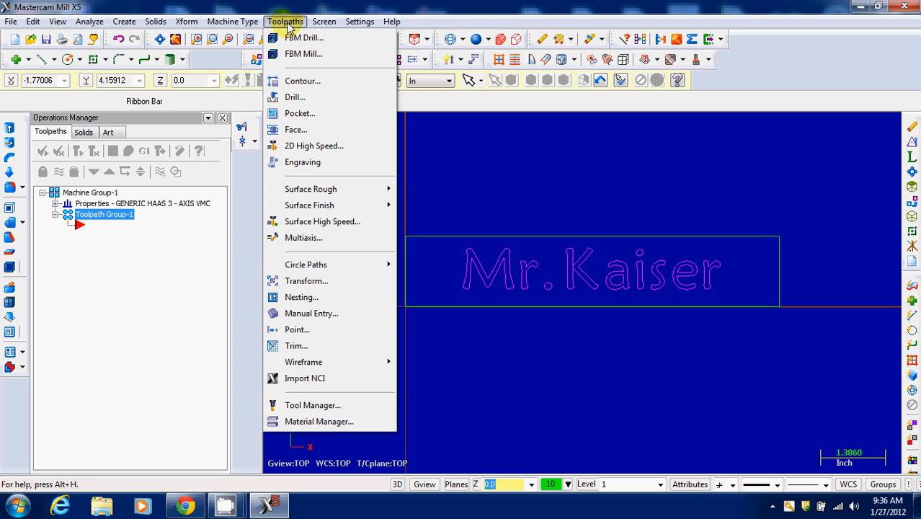
pyautogui.click(303, 162)
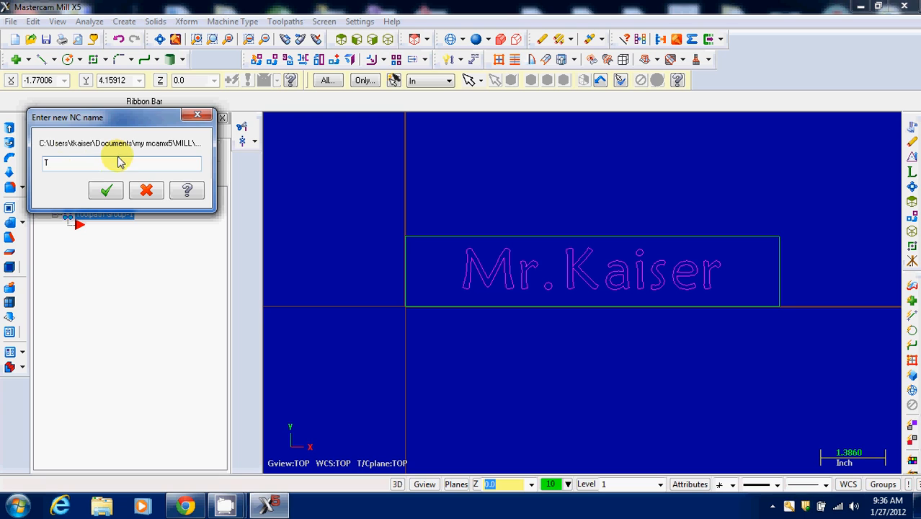
pyautogui.moveTo(62, 161); pyautogui.dragTo(33, 163)
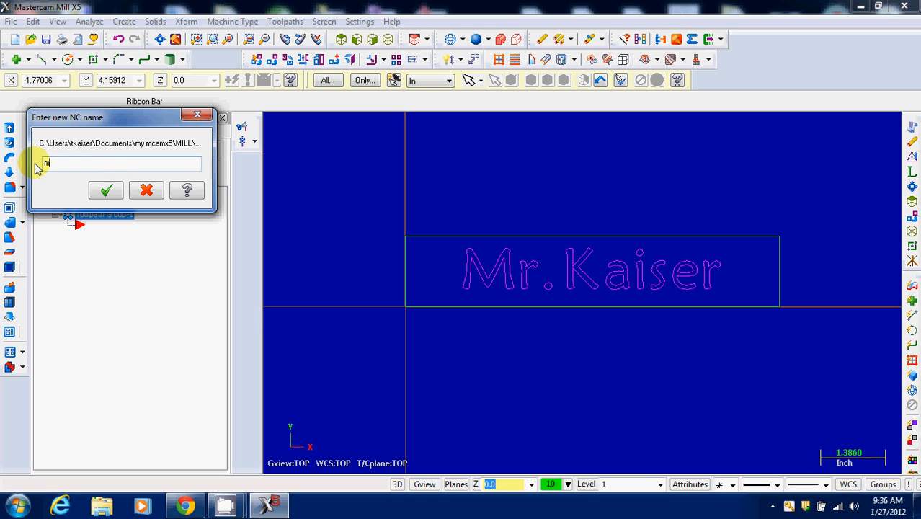
pyautogui.click(114, 192)
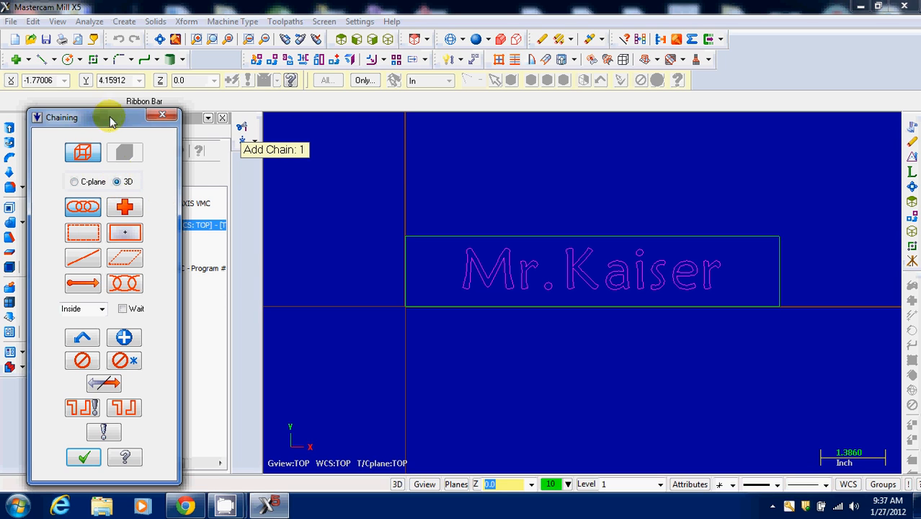
# - Window-chain all the lettering inside the rectangle in C-plane mode, starting at the lower-left end of the first letter
pyautogui.moveTo(113, 117); pyautogui.dragTo(126, 92)
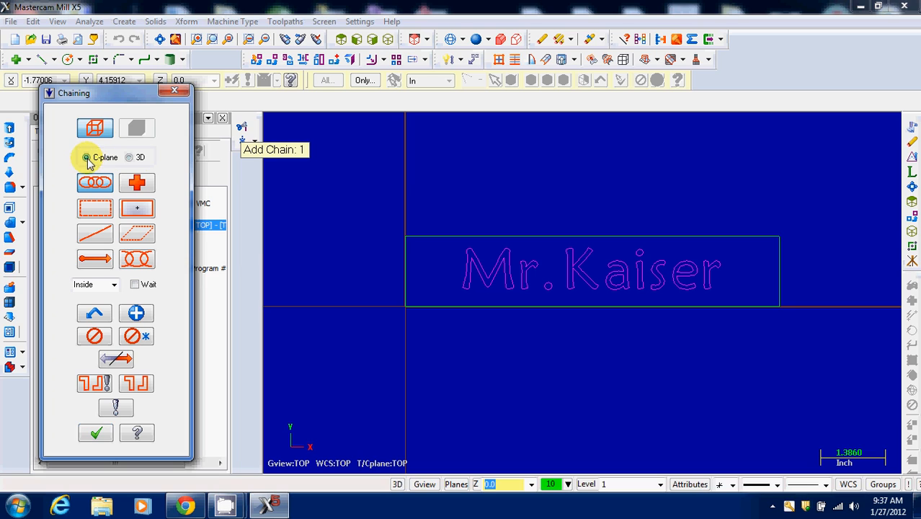
pyautogui.click(95, 209)
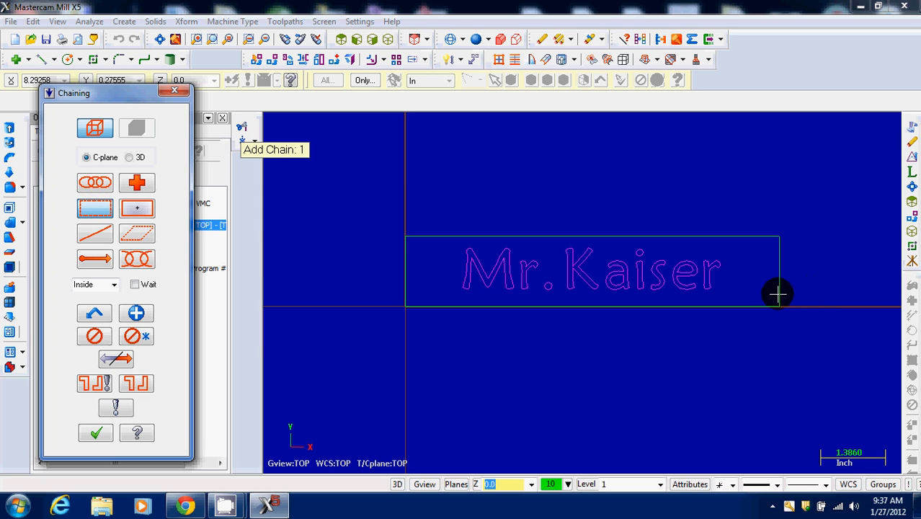
pyautogui.moveTo(746, 297)
pyautogui.mouseDown()
pyautogui.moveTo(479, 242)
pyautogui.moveTo(443, 245)
pyautogui.mouseUp()
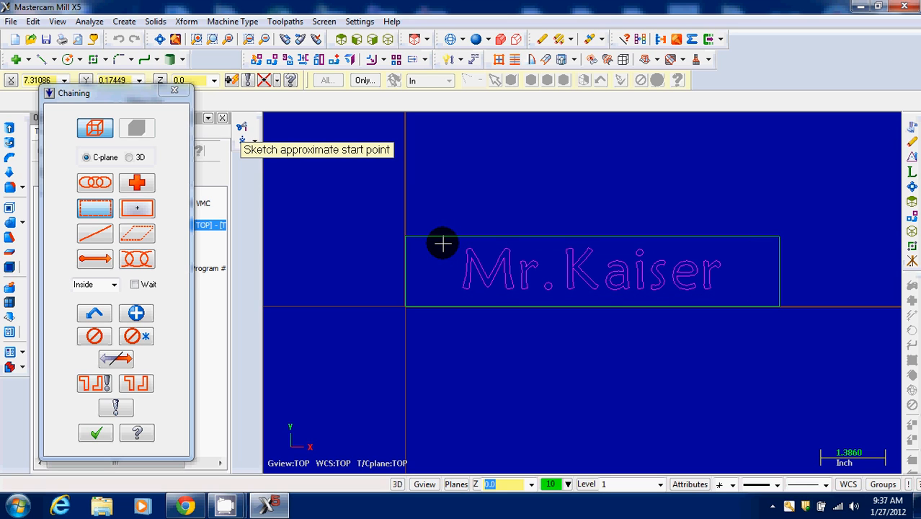
pyautogui.click(461, 286)
pyautogui.click(92, 433)
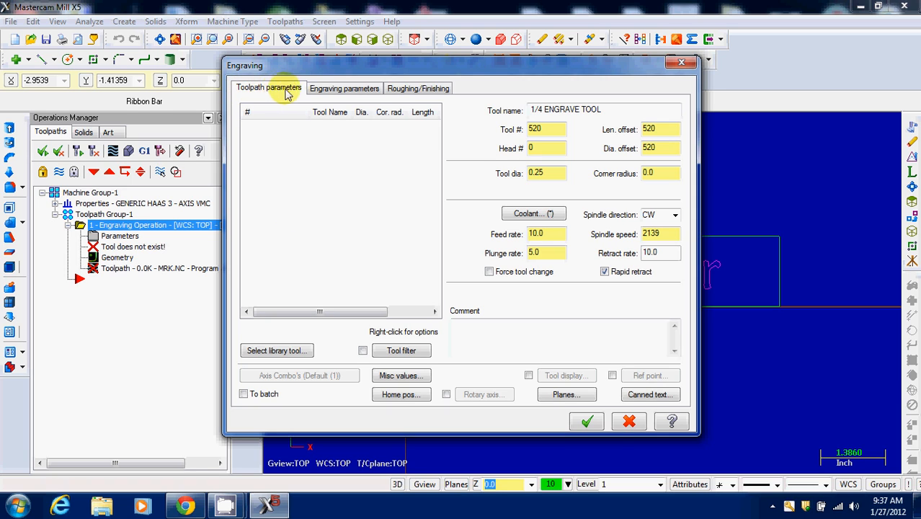
# - Set the engrave tool's number, length offset and diameter offset to 6
pyautogui.moveTo(548, 129); pyautogui.dragTo(502, 127)
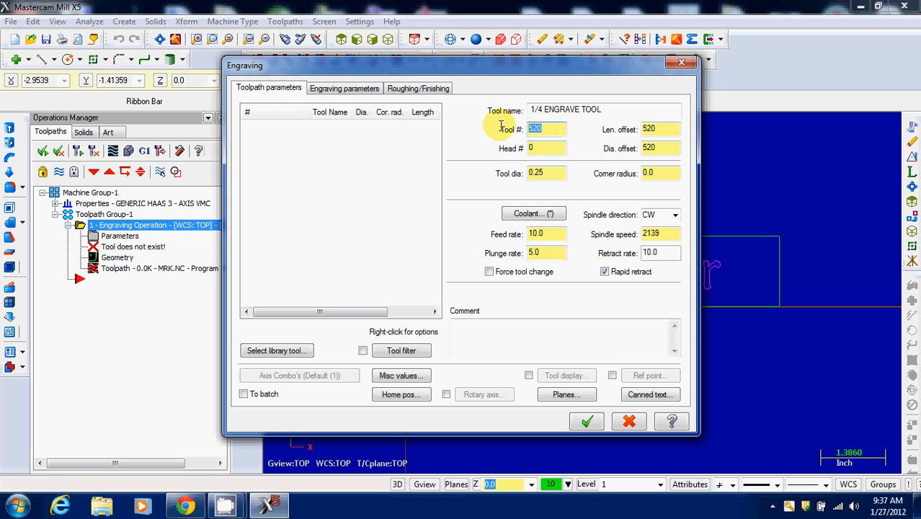
pyautogui.write('6')
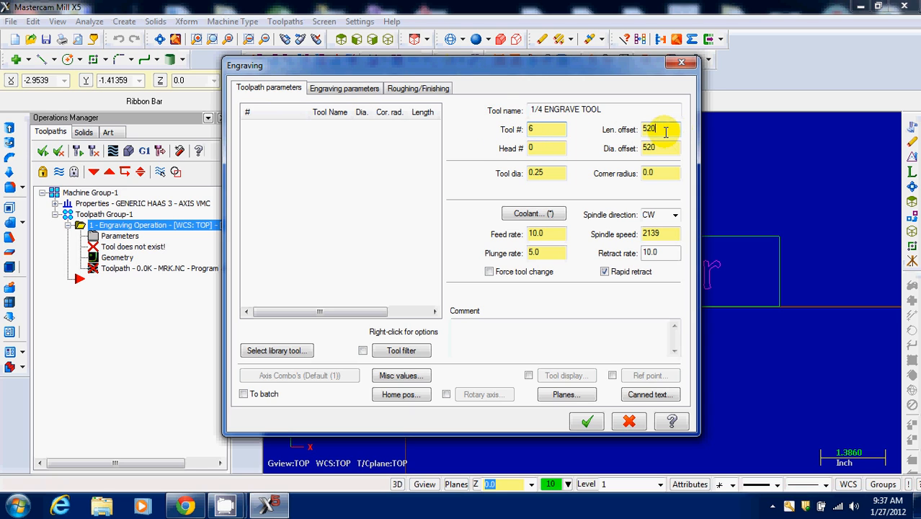
pyautogui.doubleClick(665, 131)
pyautogui.write('6')
pyautogui.moveTo(668, 149); pyautogui.dragTo(640, 151)
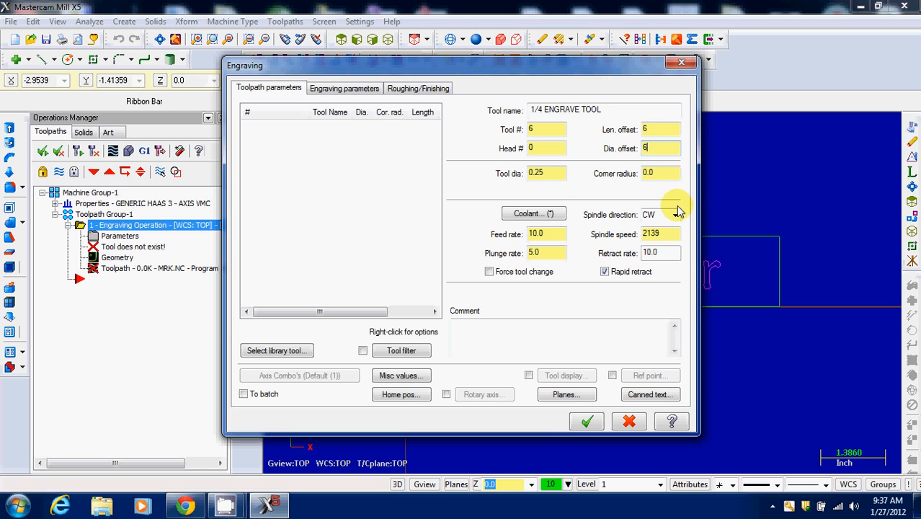
pyautogui.write('6')
# - Enable a .25 clearance, make the retract and feed planes absolute, and set an absolute engraving depth of 0.03
pyautogui.click(354, 92)
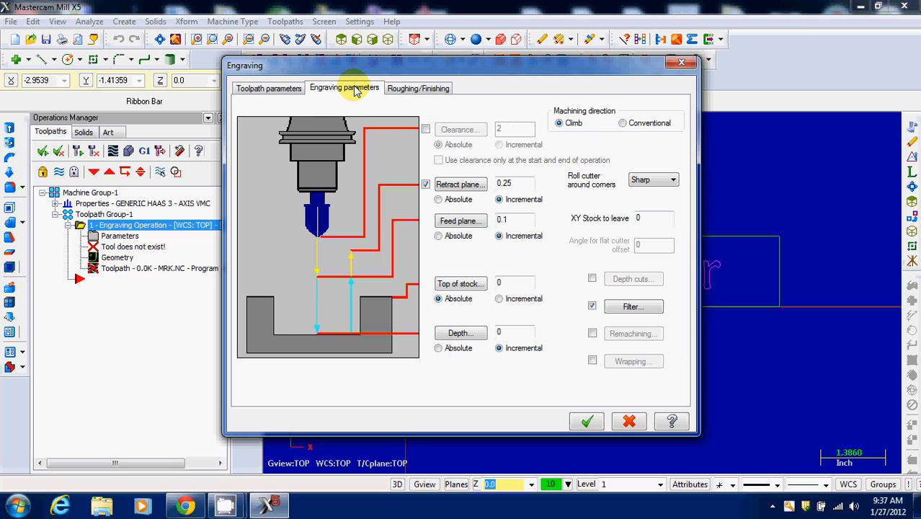
pyautogui.click(426, 130)
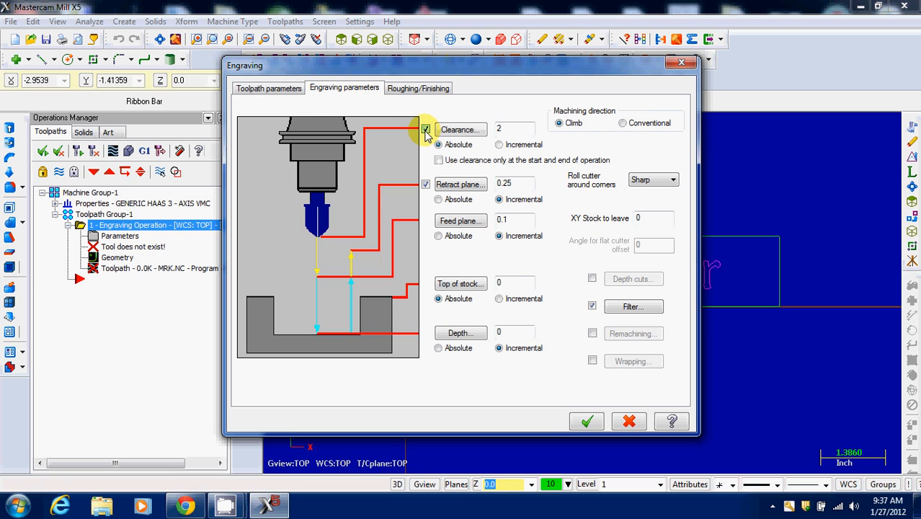
pyautogui.click(521, 129)
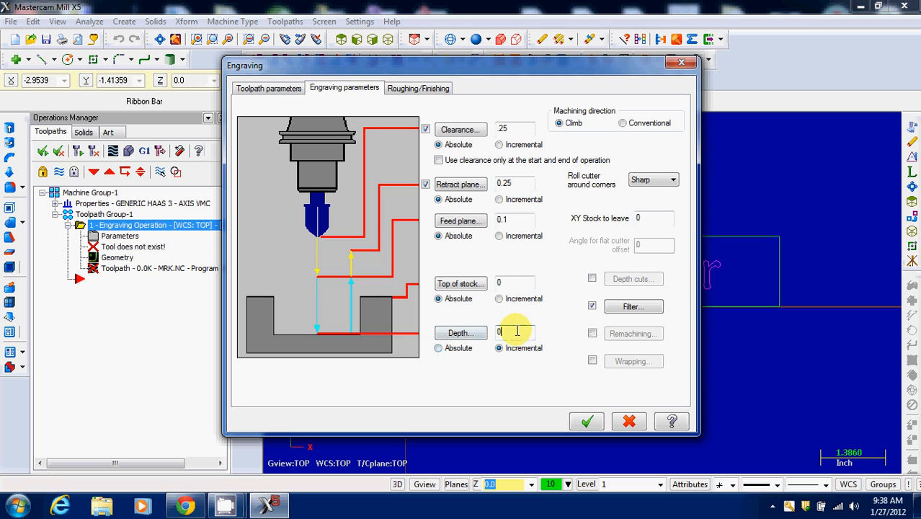
pyautogui.moveTo(518, 330); pyautogui.dragTo(488, 333)
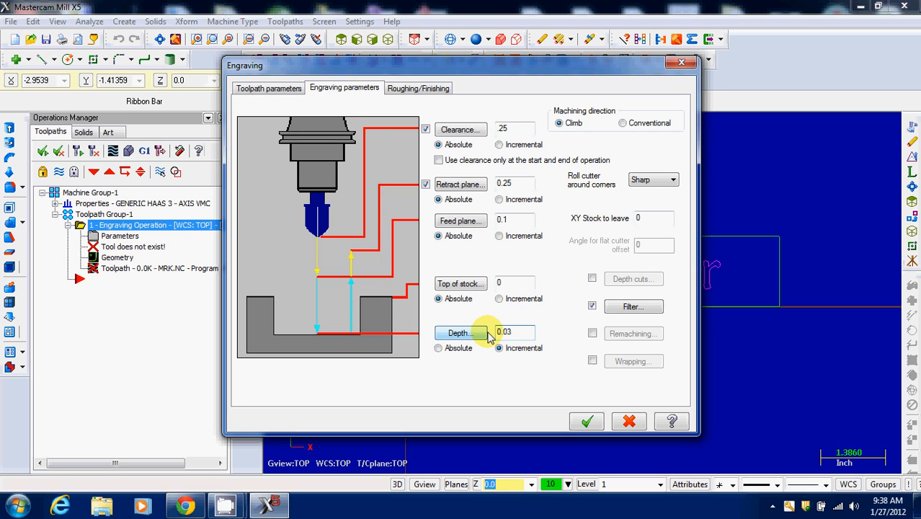
pyautogui.write('0.03')
pyautogui.click(439, 348)
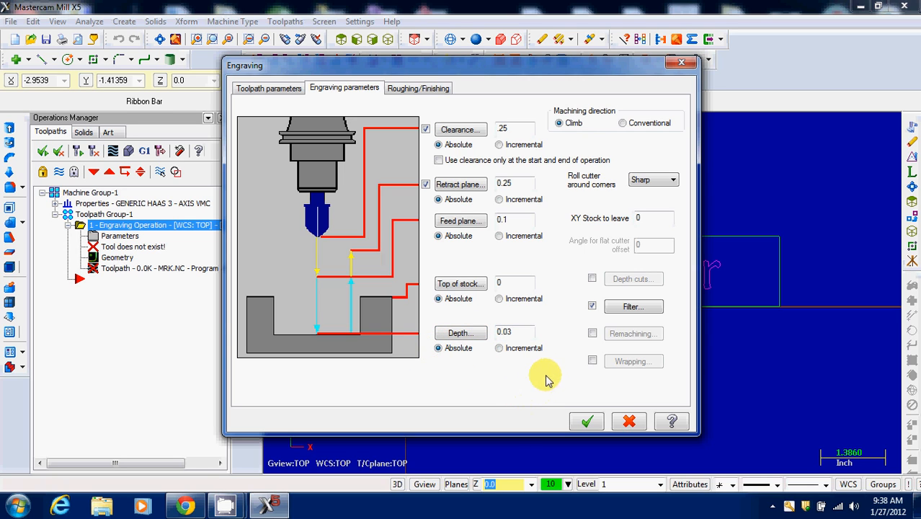
# - Check the engraving's roughing and finishing settings, accept the operation and dismiss the alerts
pyautogui.click(425, 87)
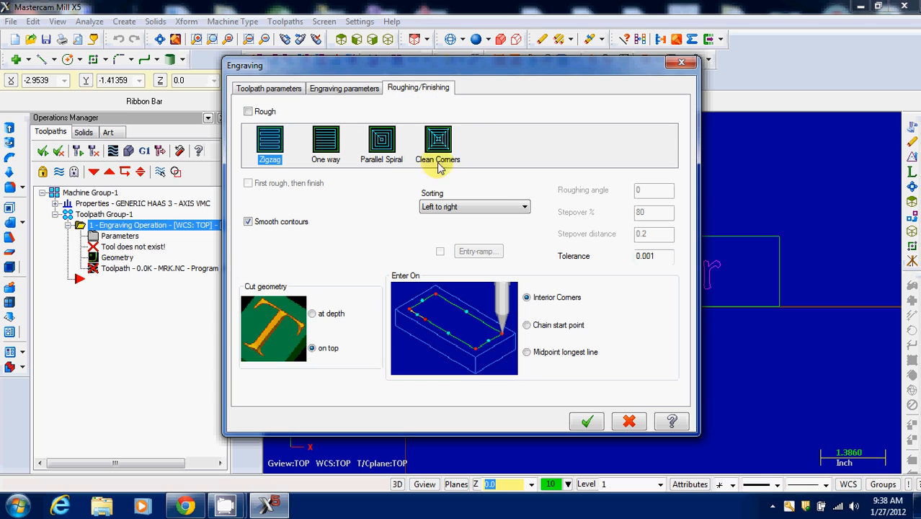
pyautogui.click(587, 423)
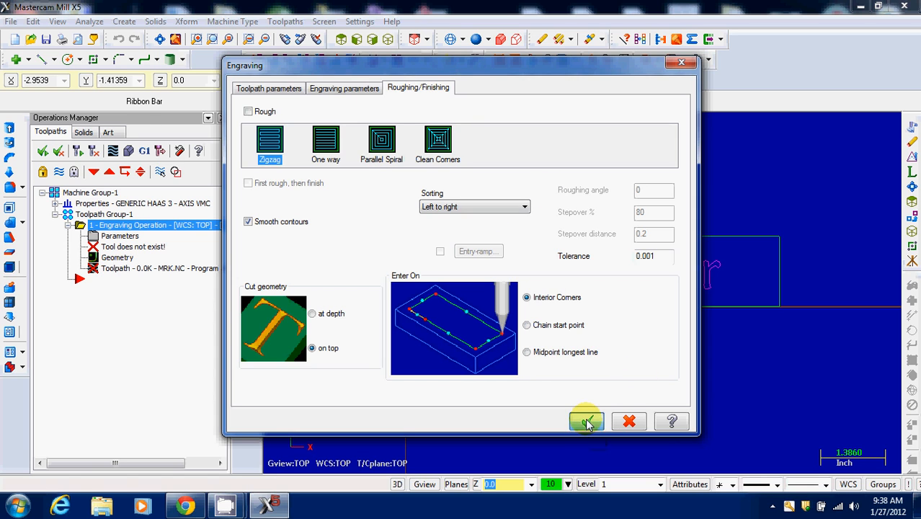
pyautogui.click(566, 286)
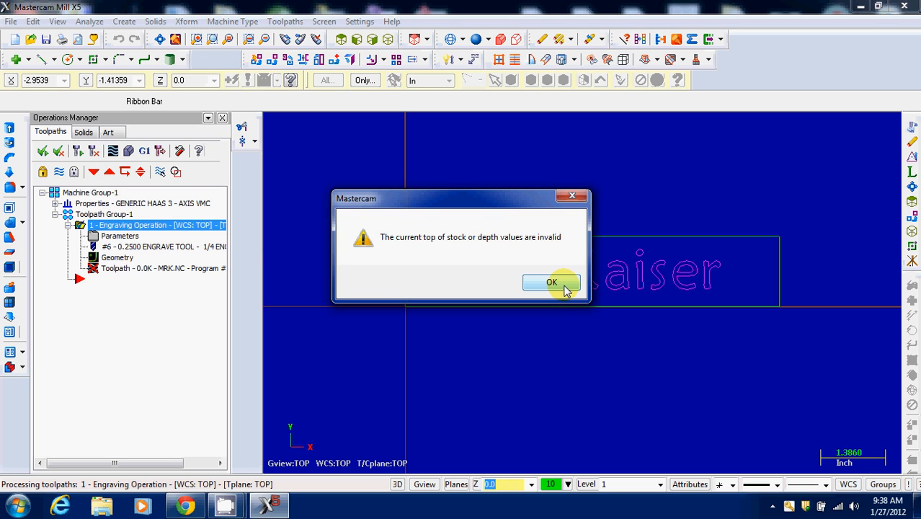
pyautogui.click(566, 287)
pyautogui.click(537, 287)
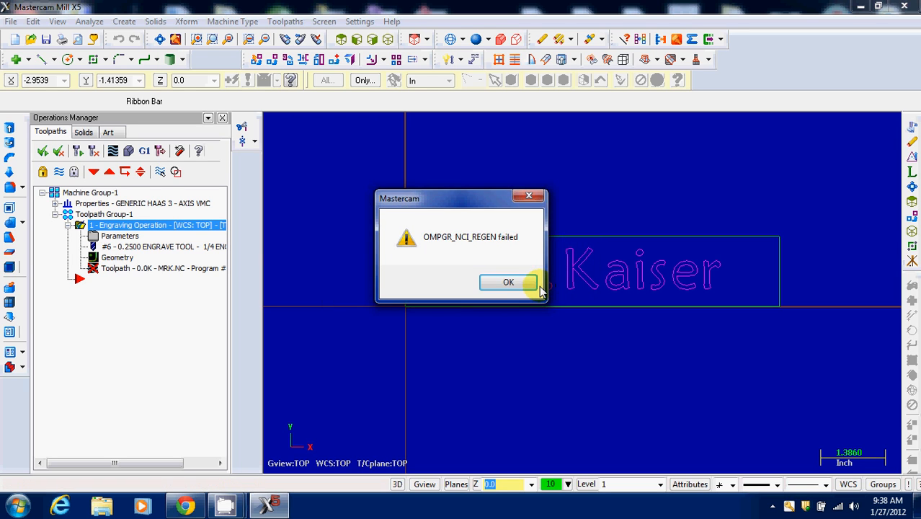
pyautogui.click(534, 285)
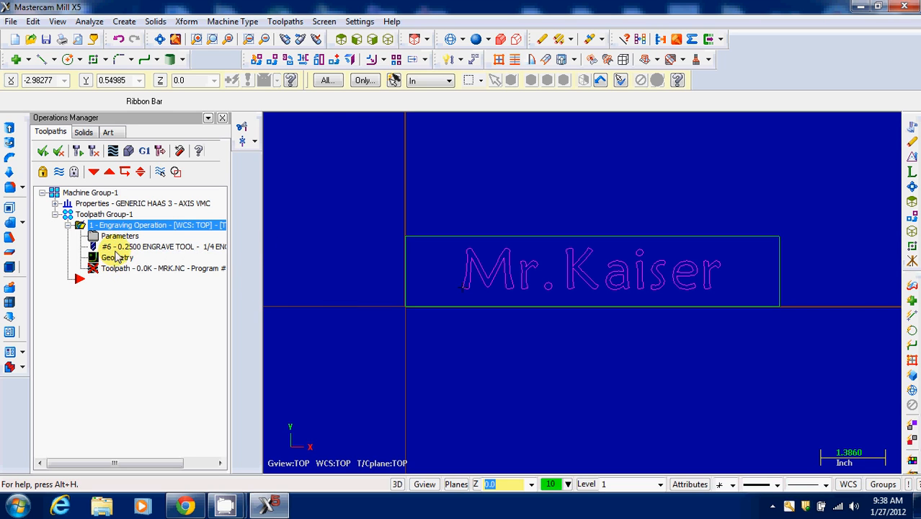
# - In the machine group's tool settings, enable sequential tool number assignment and the warning for duplicate tool numbers
pyautogui.click(56, 203)
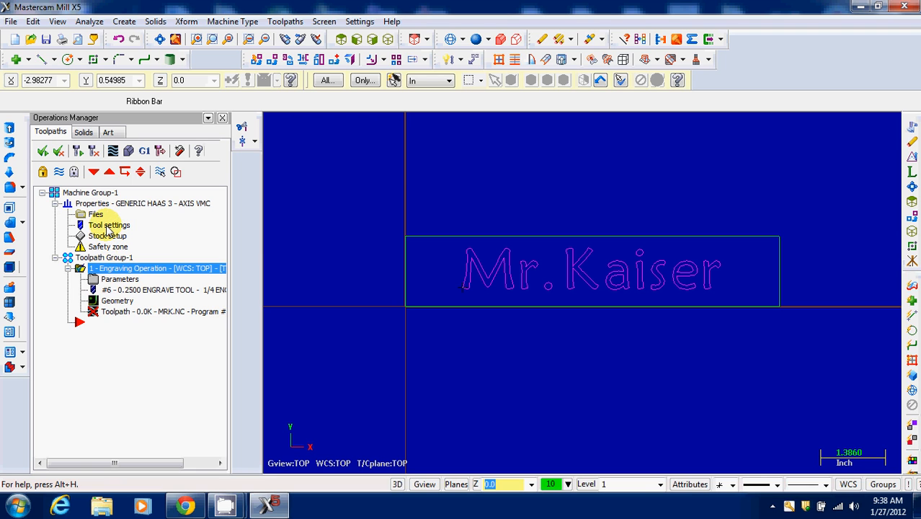
pyautogui.click(107, 226)
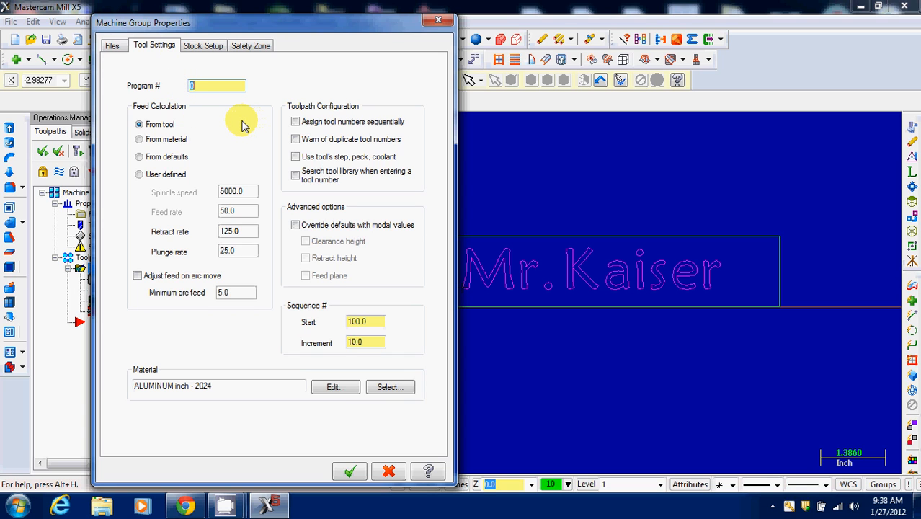
pyautogui.click(295, 123)
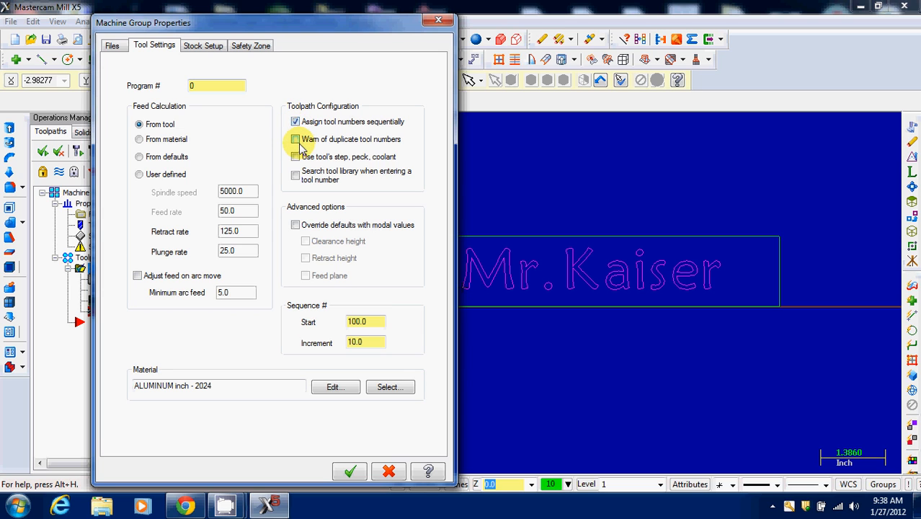
pyautogui.click(295, 140)
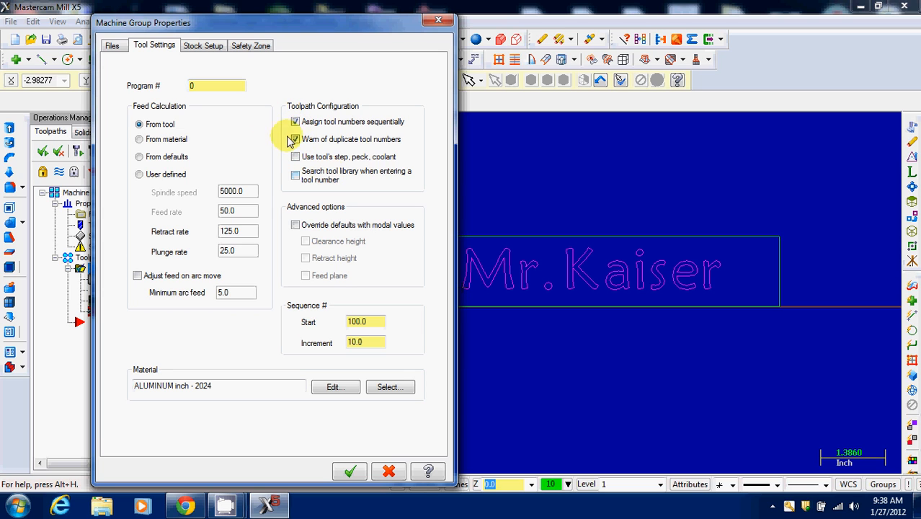
# - Place the rectangular stock's origin at the lower-left corner of its top face and set the stock size to X 8, Y 1.5 and Z 0.0625
pyautogui.click(212, 48)
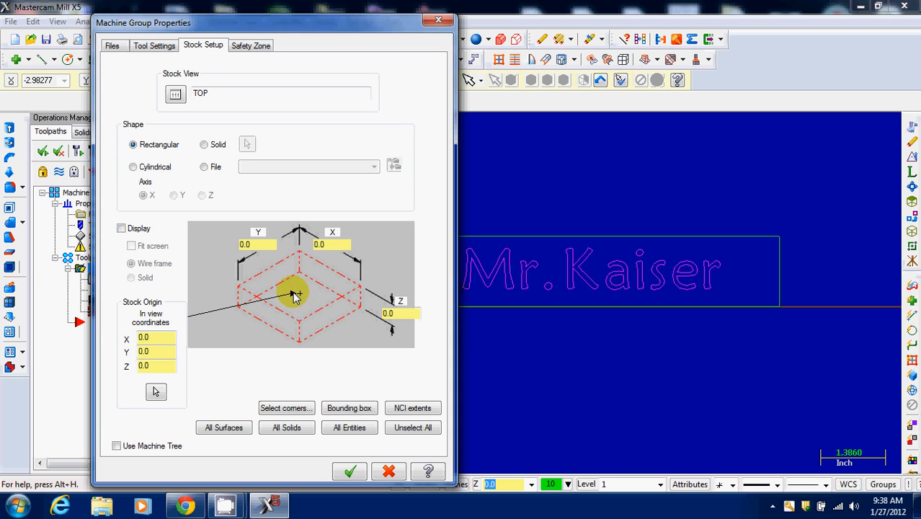
pyautogui.click(239, 289)
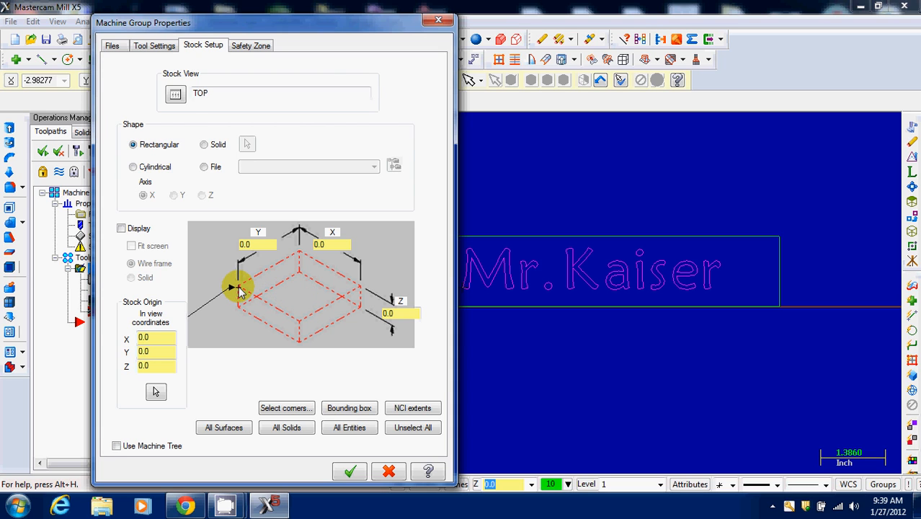
pyautogui.click(242, 245)
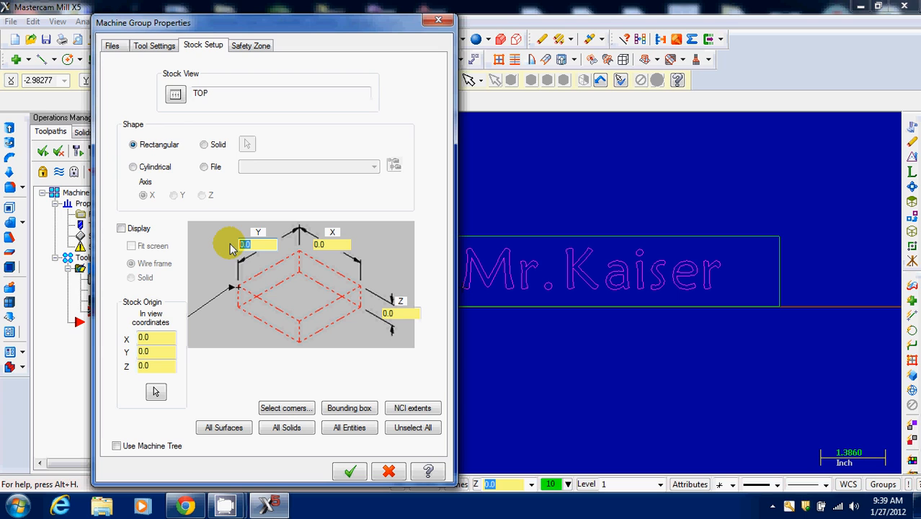
pyautogui.click(320, 245)
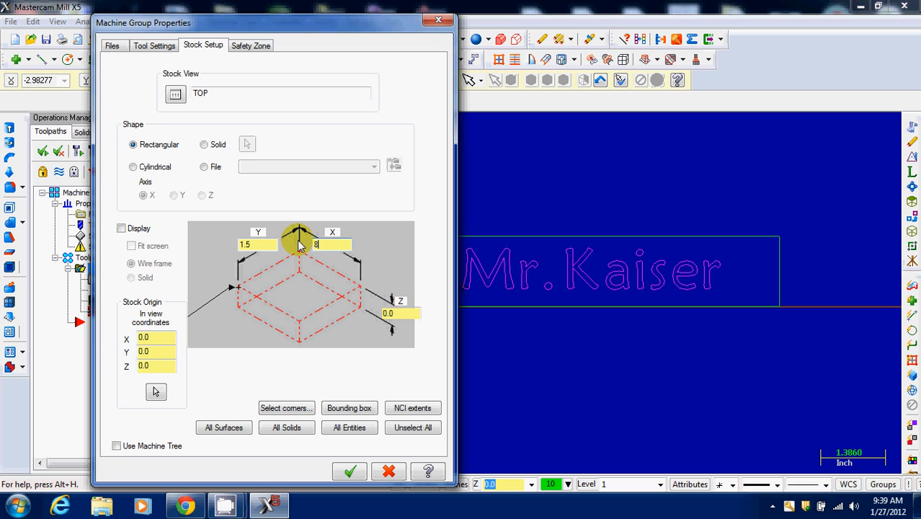
pyautogui.write('8')
pyautogui.click(396, 313)
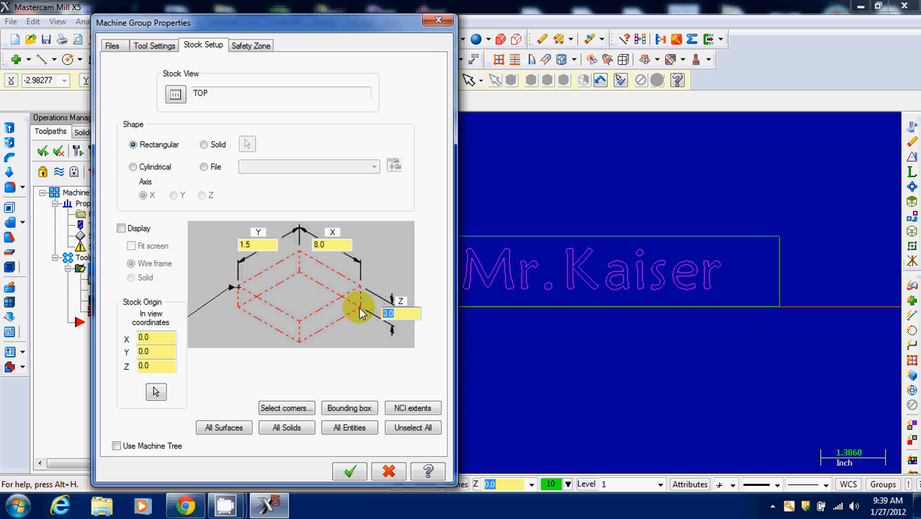
pyautogui.click(407, 313)
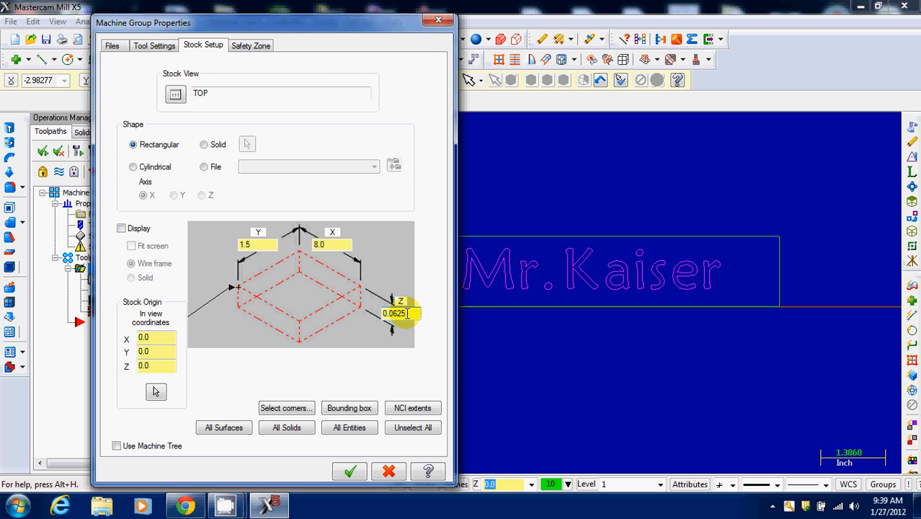
pyautogui.click(351, 472)
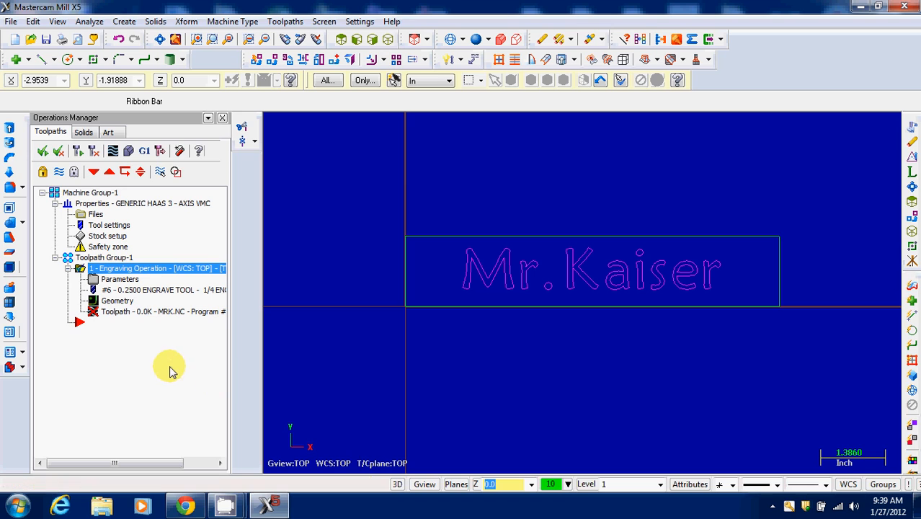
# - Try to regenerate the engraving operation and dismiss the alerts
pyautogui.click(59, 152)
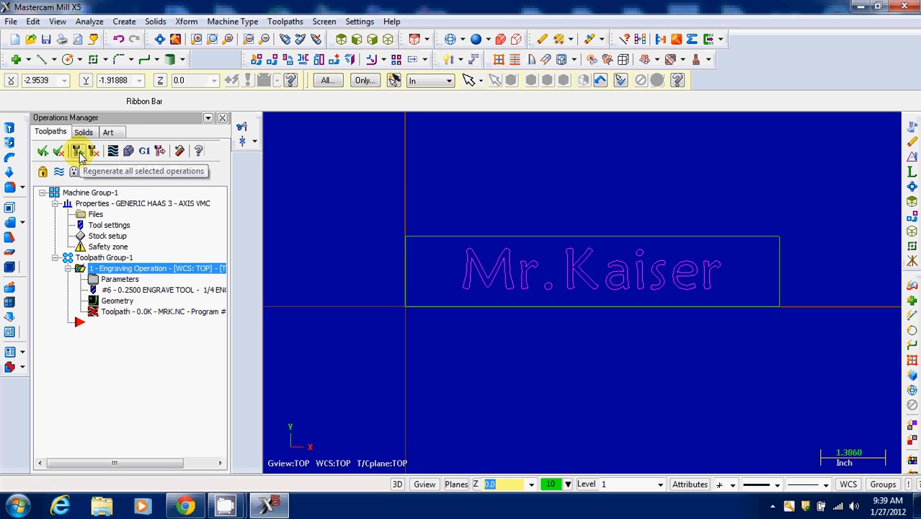
pyautogui.click(77, 152)
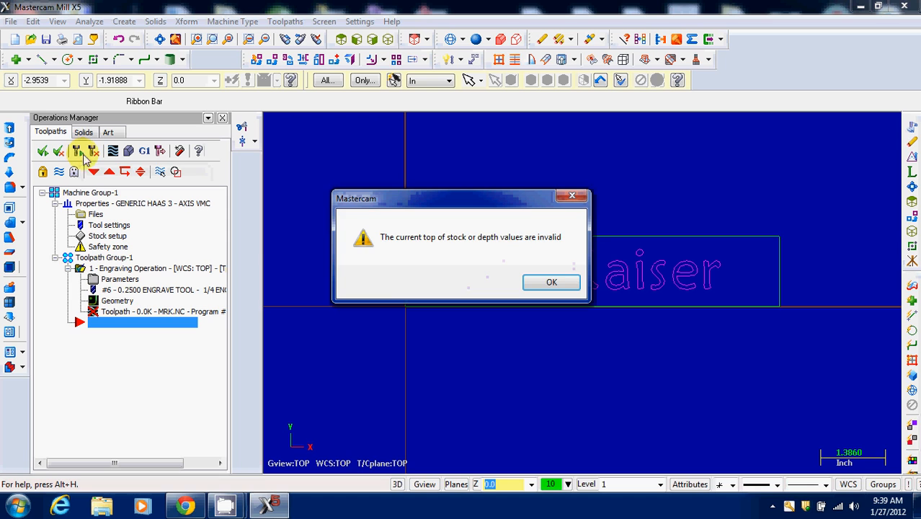
pyautogui.click(552, 281)
pyautogui.click(545, 286)
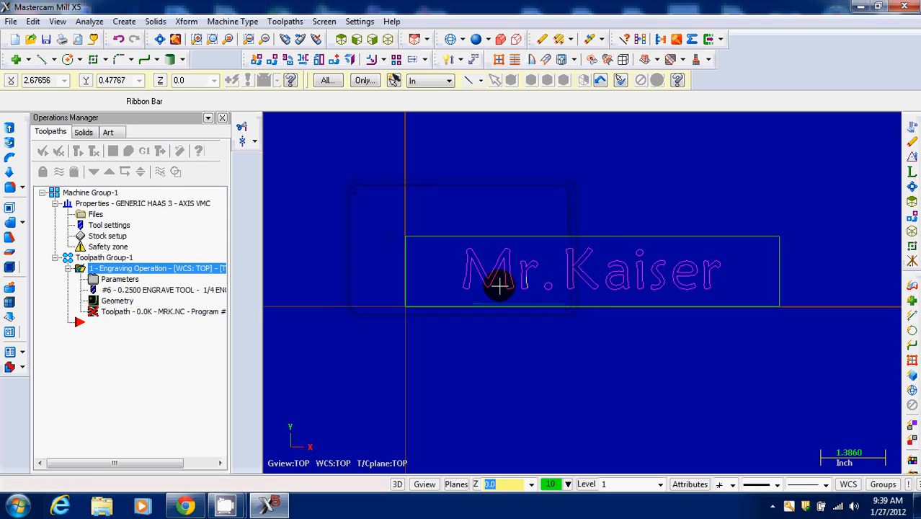
# - Check the engrave tool's geometry, type and parameters, and close its definition without changes
pyautogui.doubleClick(120, 294)
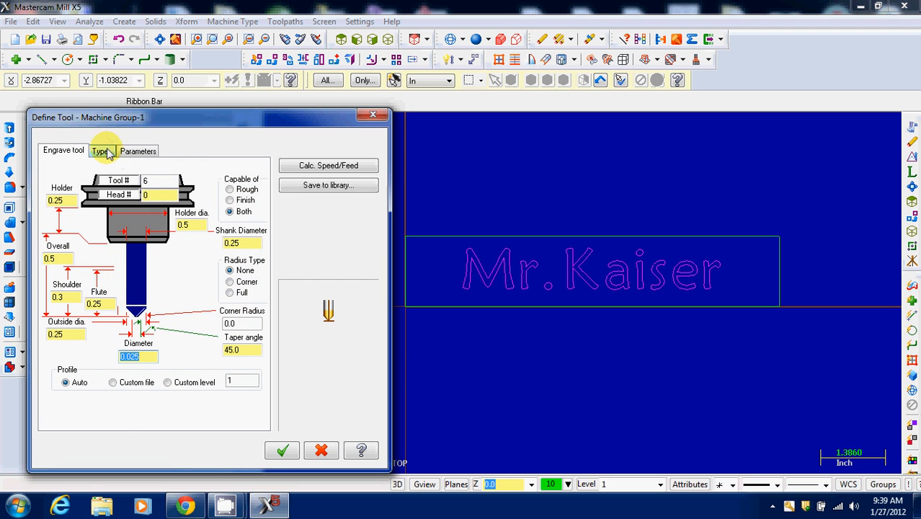
pyautogui.click(101, 152)
pyautogui.click(137, 152)
pyautogui.click(373, 115)
pyautogui.click(133, 269)
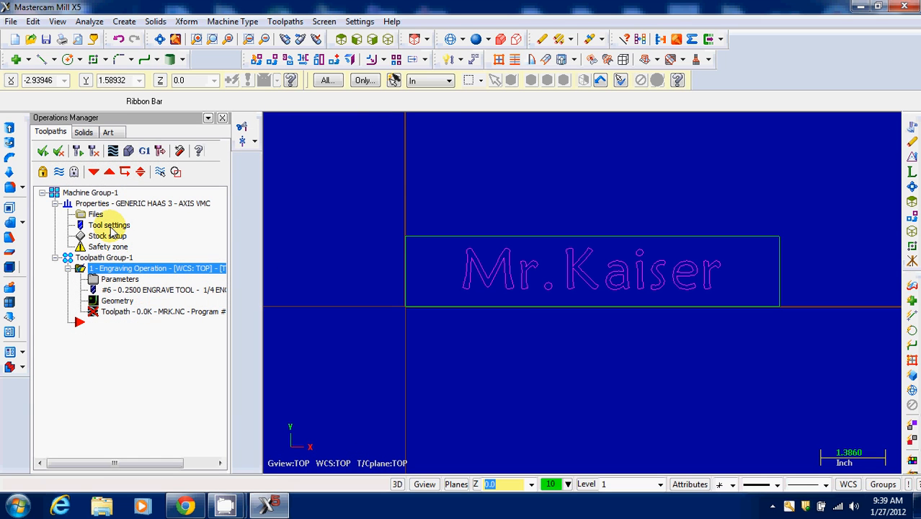
# - Review the machine group's tool settings, stock setup and safety zone
pyautogui.click(109, 226)
pyautogui.click(204, 45)
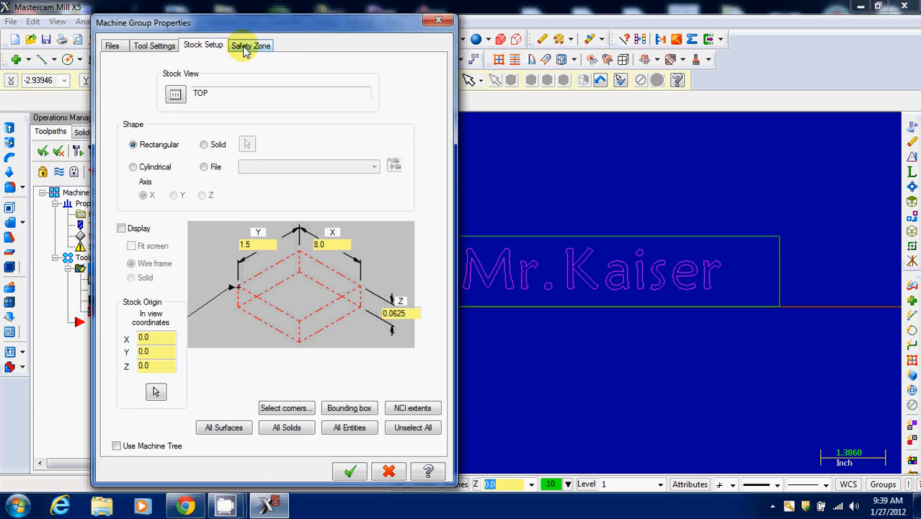
pyautogui.click(249, 46)
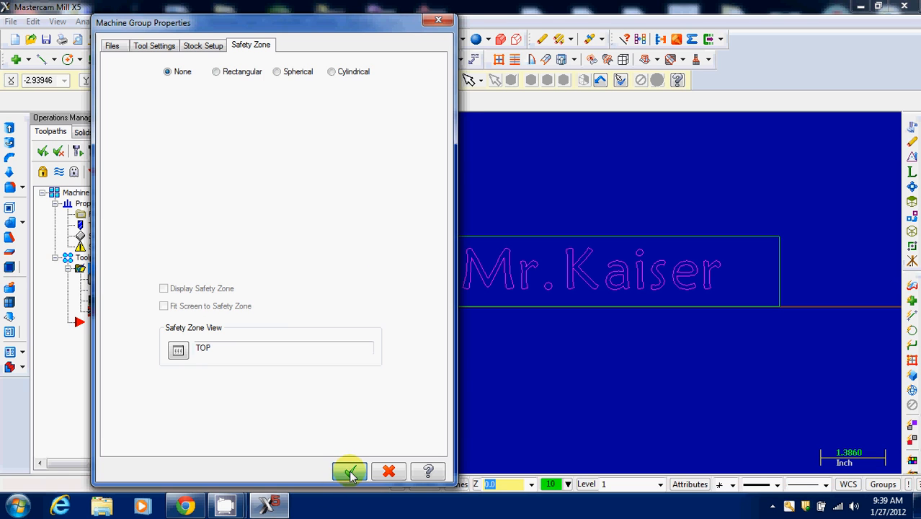
pyautogui.click(349, 472)
# - Set the engraving operation's absolute depth to -0.03 and regenerate its toolpath
pyautogui.click(135, 272)
pyautogui.click(119, 279)
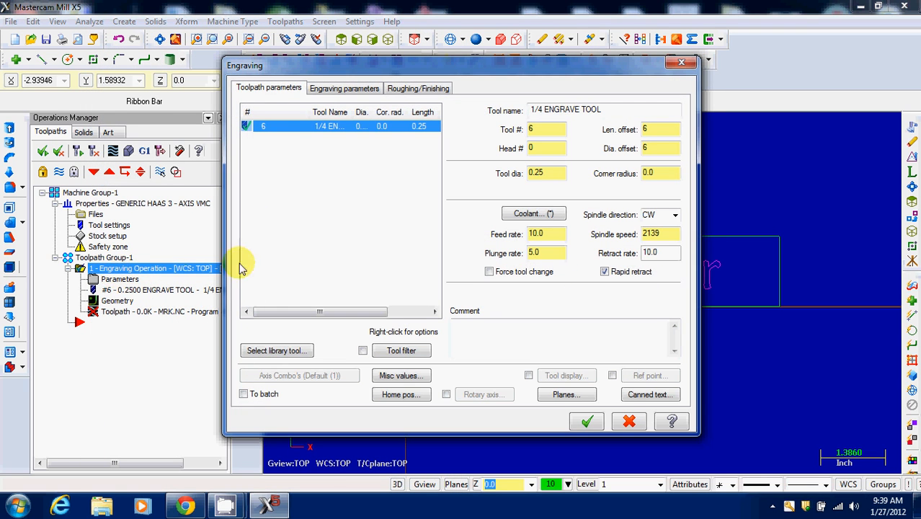
pyautogui.click(343, 88)
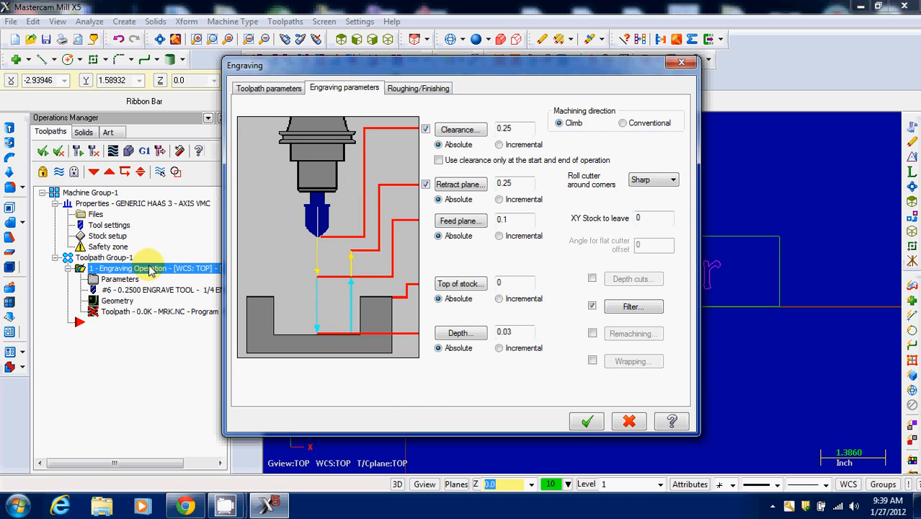
pyautogui.click(499, 333)
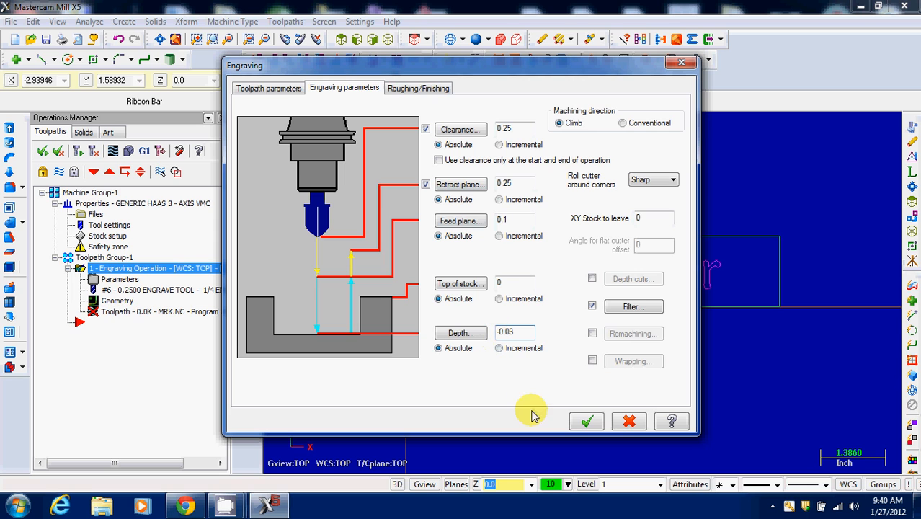
pyautogui.click(586, 421)
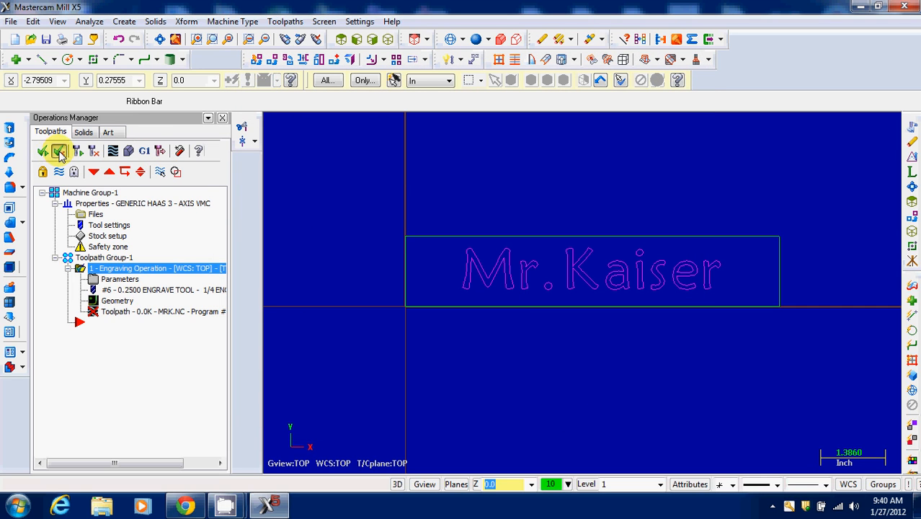
pyautogui.click(60, 156)
pyautogui.click(78, 153)
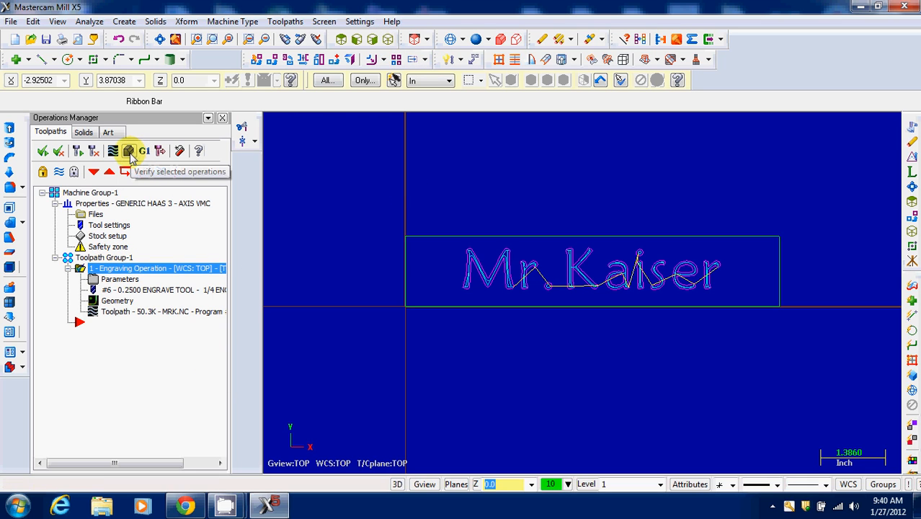
# - Verify the engraving operation by running the cutting simulation on the stock, and close the simulation
pyautogui.click(128, 152)
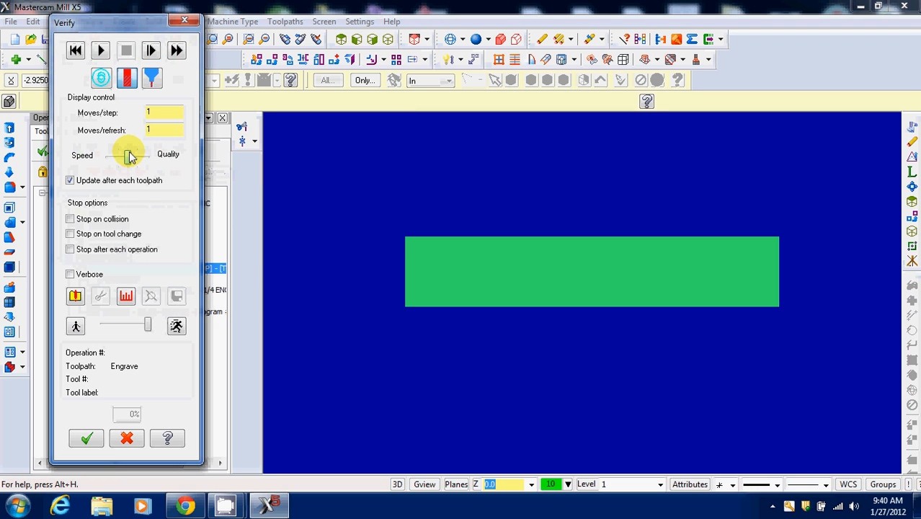
pyautogui.click(86, 437)
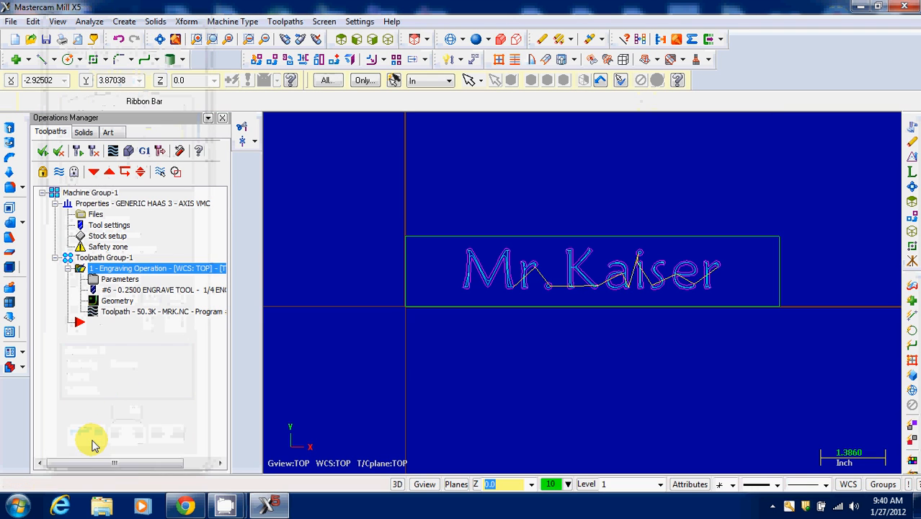
pyautogui.click(128, 151)
pyautogui.click(102, 50)
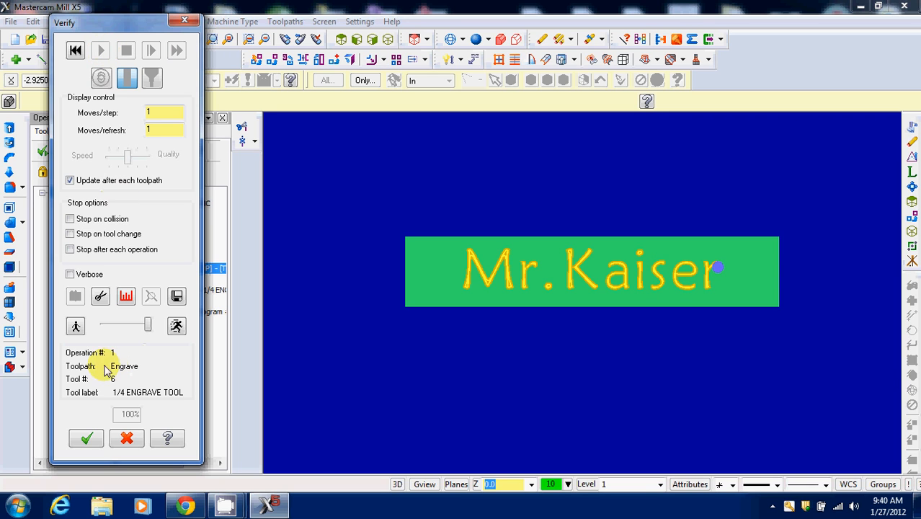
pyautogui.click(86, 438)
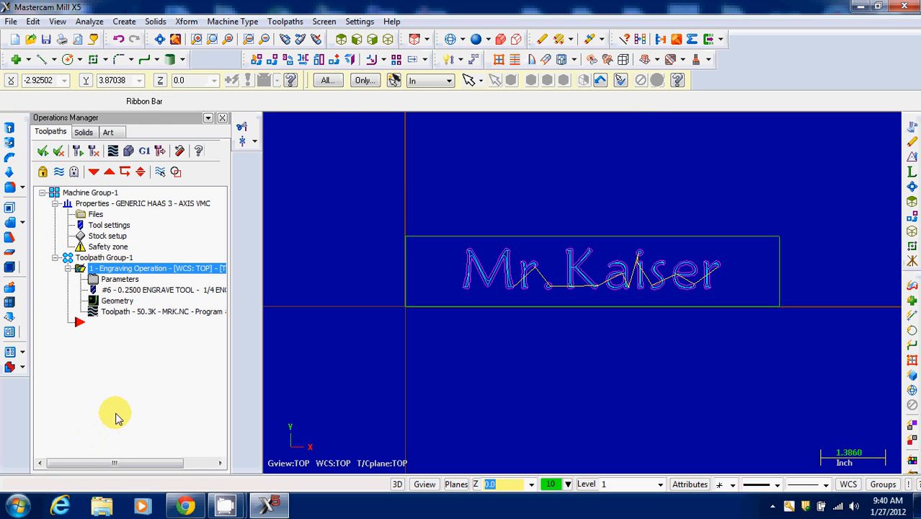
# - Post process the engraving operation with the default NC and NCI output options and save the code as MRK.NC on the E: drive
pyautogui.click(145, 153)
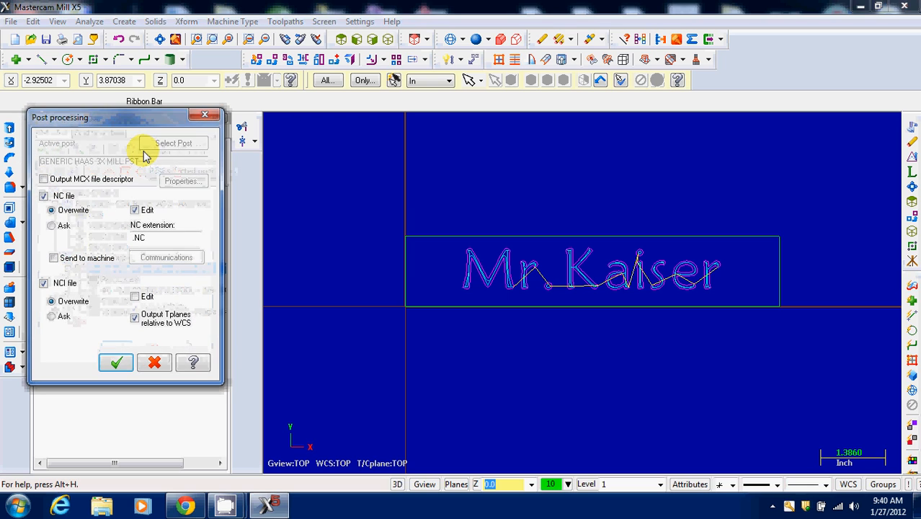
pyautogui.click(117, 364)
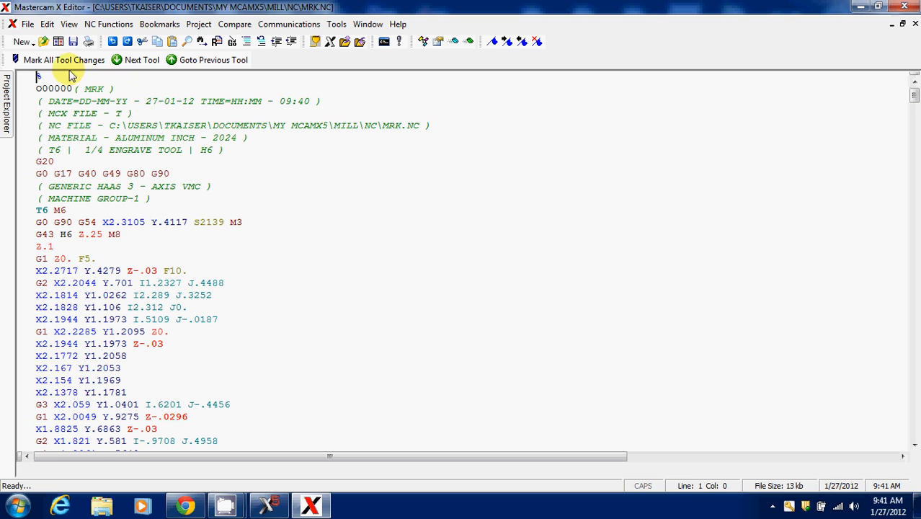
pyautogui.click(15, 25)
pyautogui.click(28, 24)
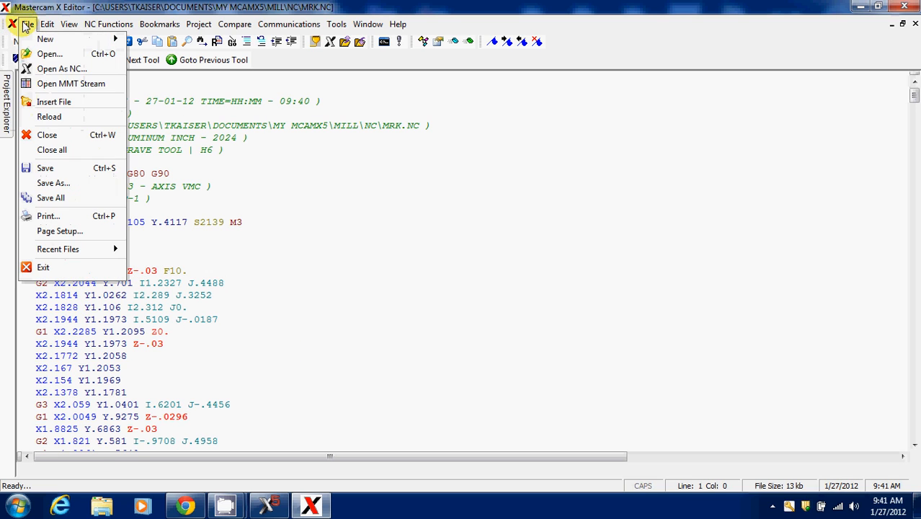
pyautogui.click(63, 182)
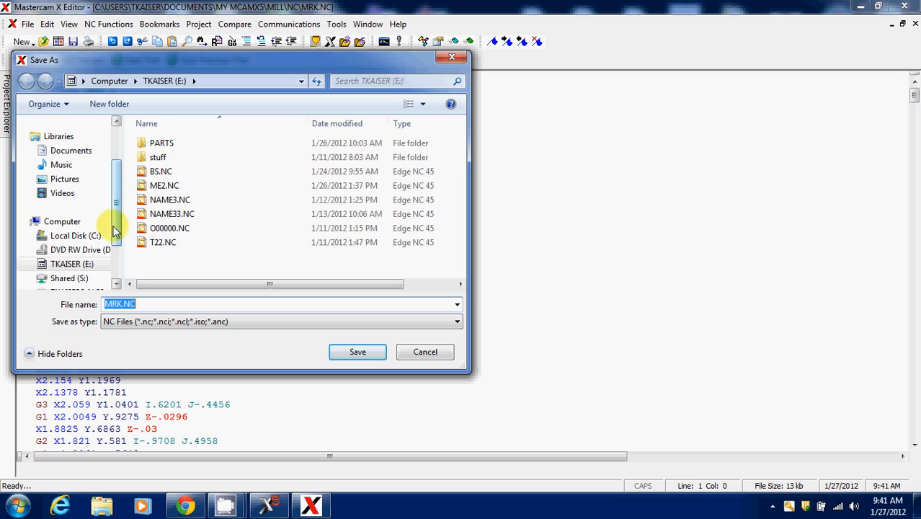
pyautogui.click(61, 266)
pyautogui.click(361, 351)
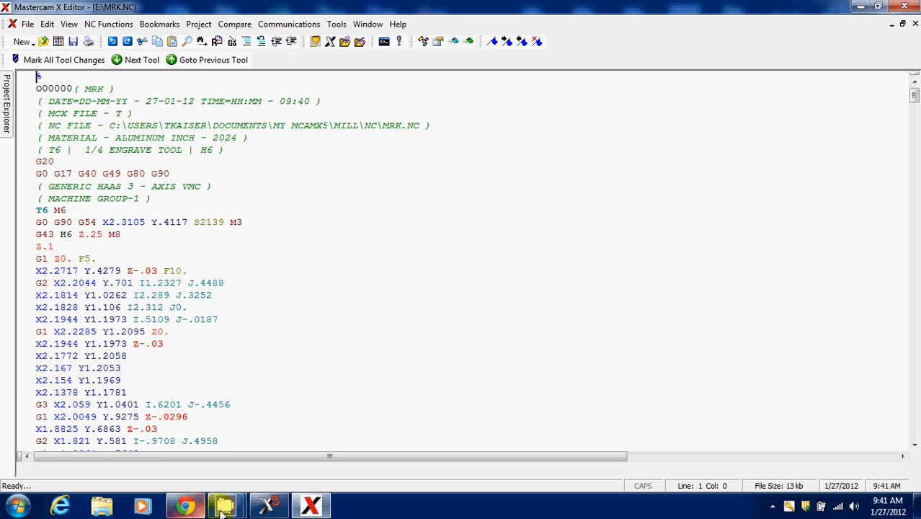
pyautogui.moveTo(219, 513)
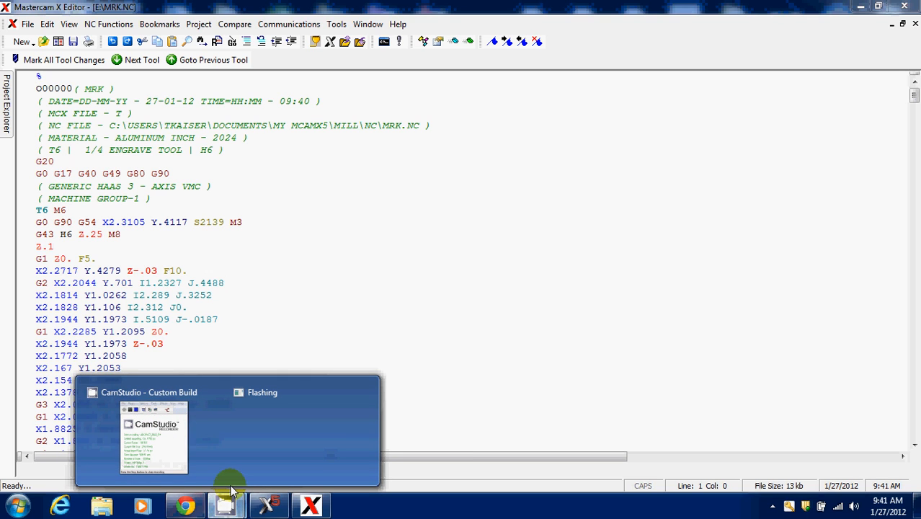
pyautogui.click(162, 445)
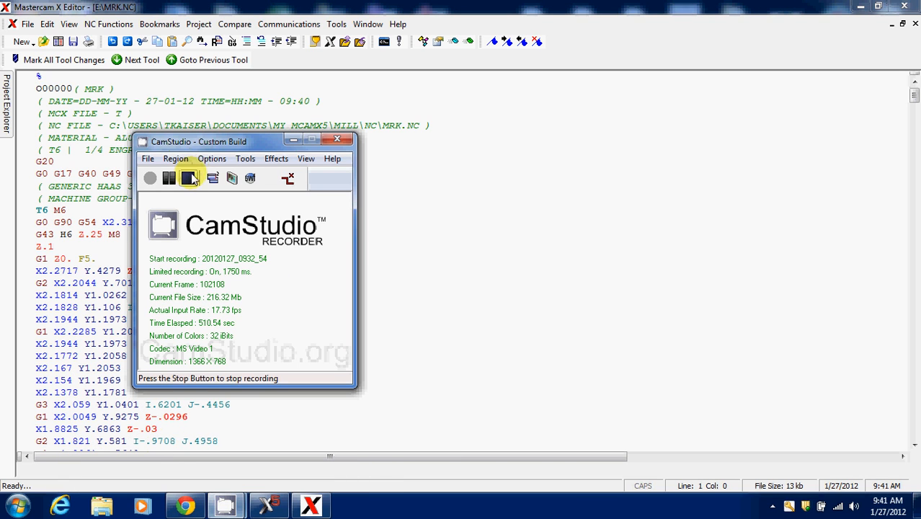